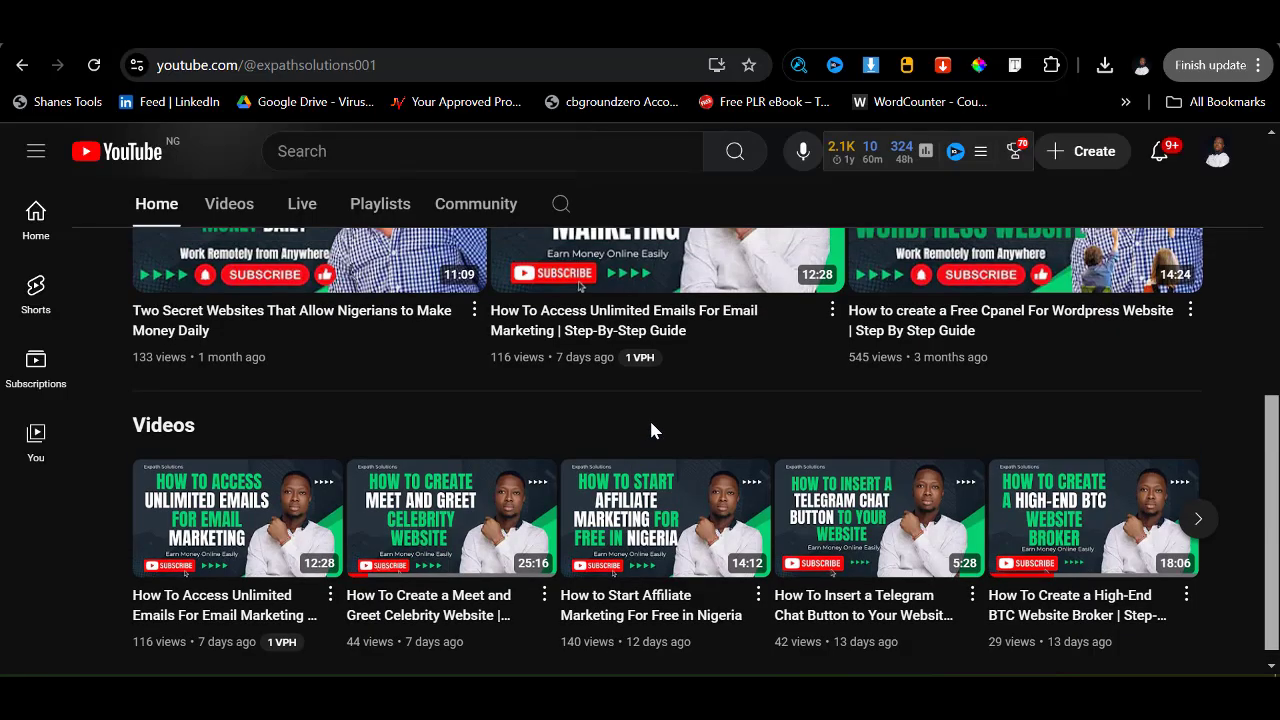
pyautogui.scroll(5, 649, 418)
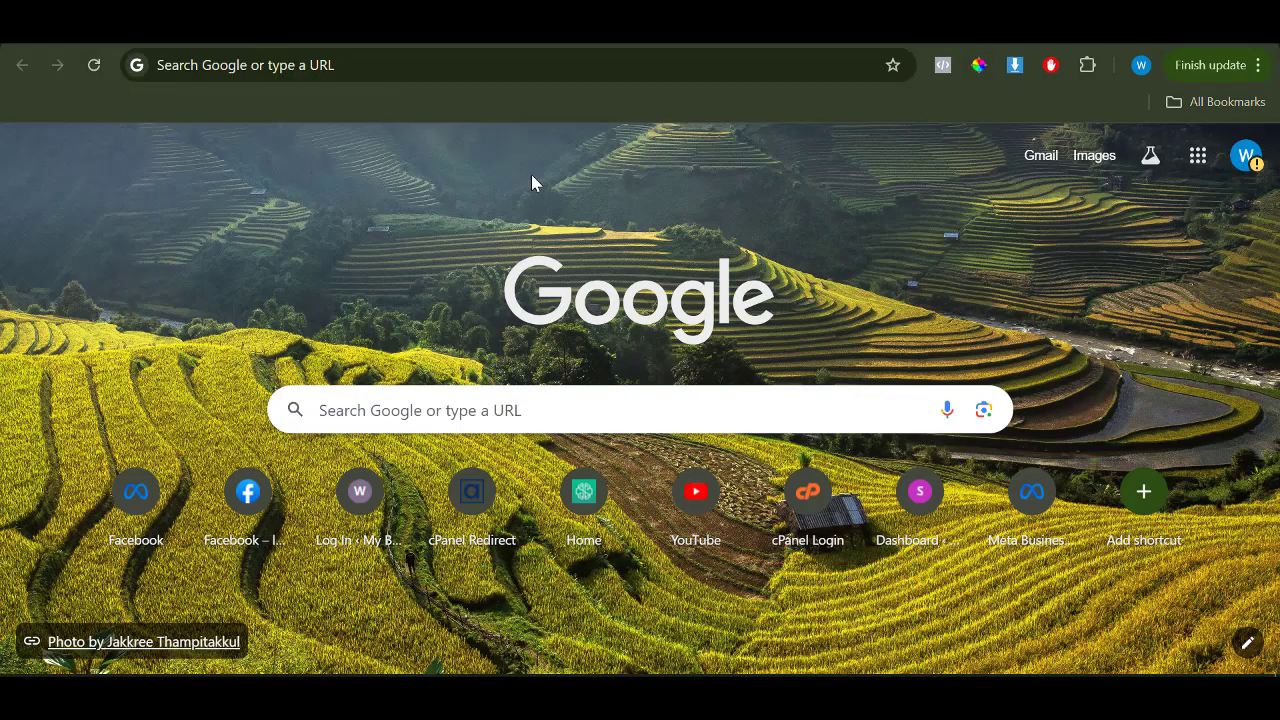
# Check which Google account is signed in and search the web for "gmail account"
pyautogui.click(1245, 160)
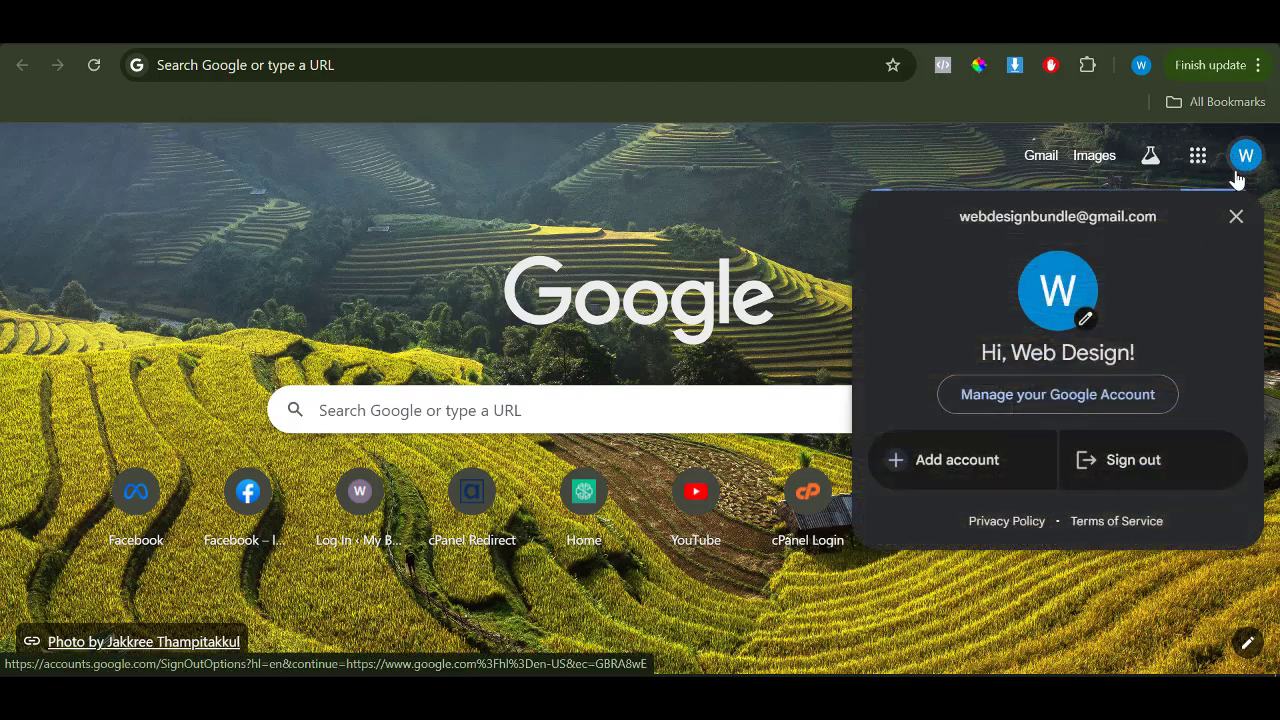
pyautogui.click(528, 67)
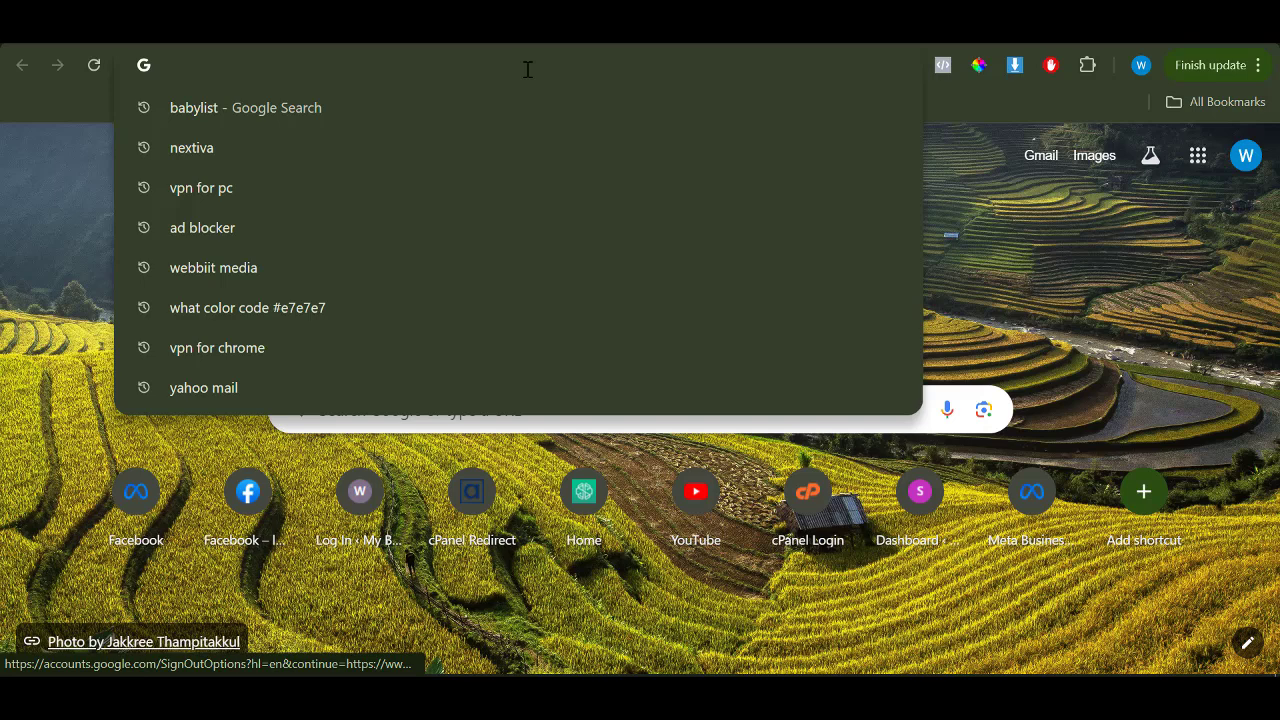
pyautogui.write('gmai')
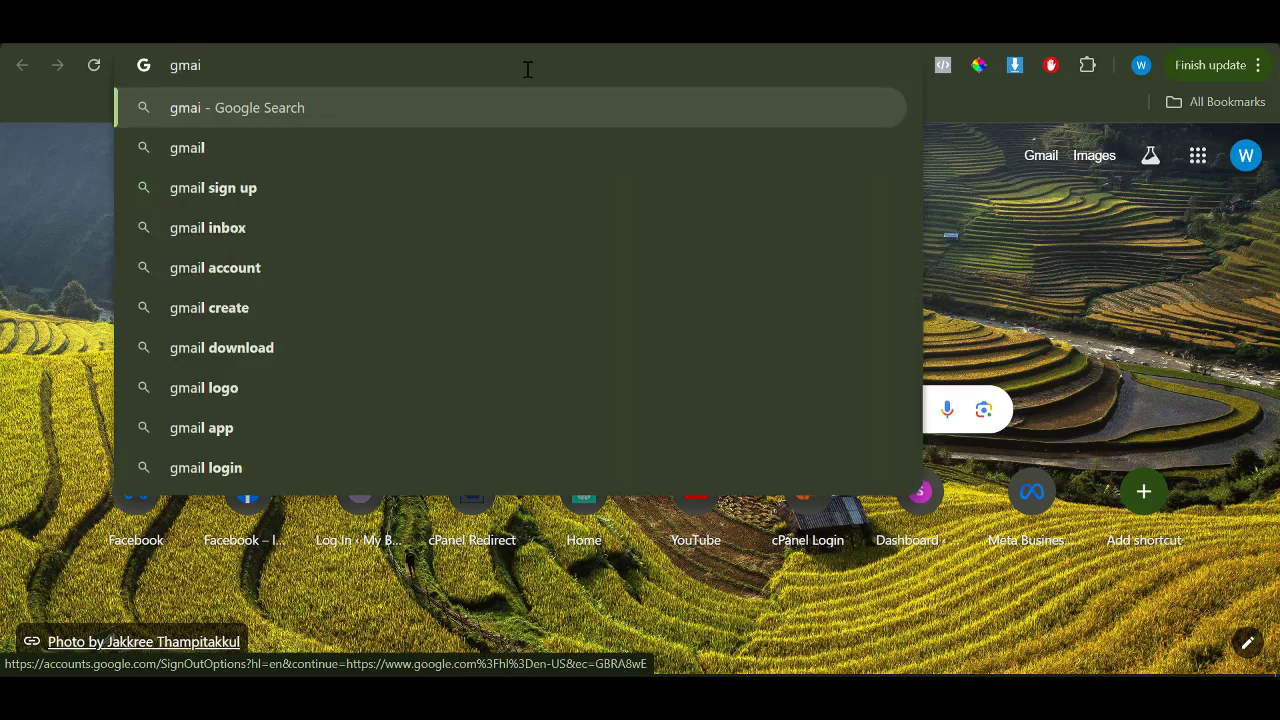
pyautogui.write('l')
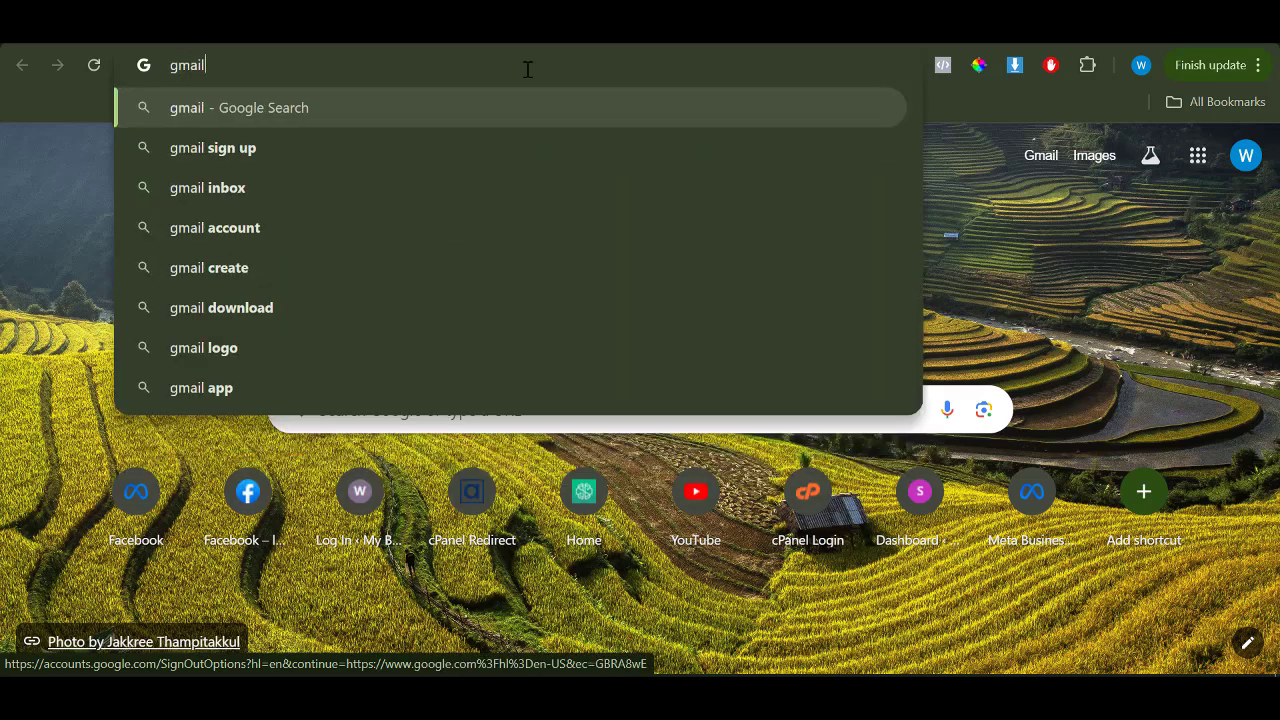
pyautogui.write(' account')
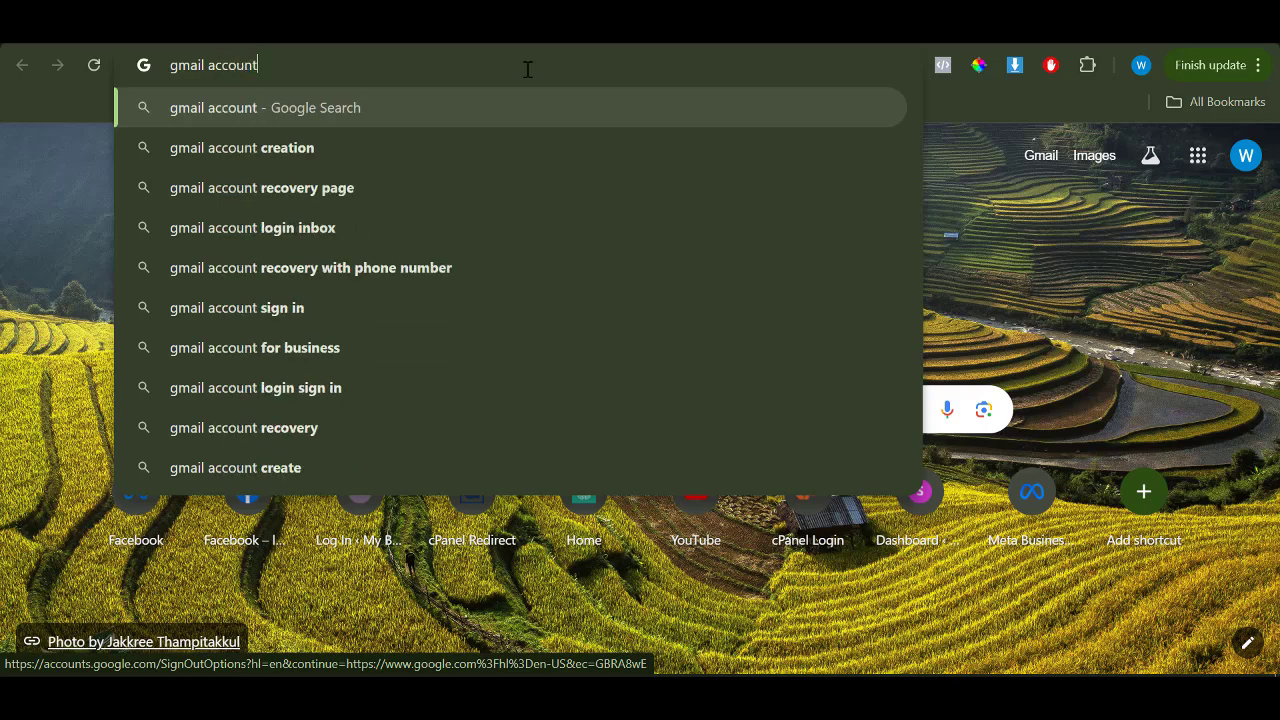
pyautogui.press('Return')
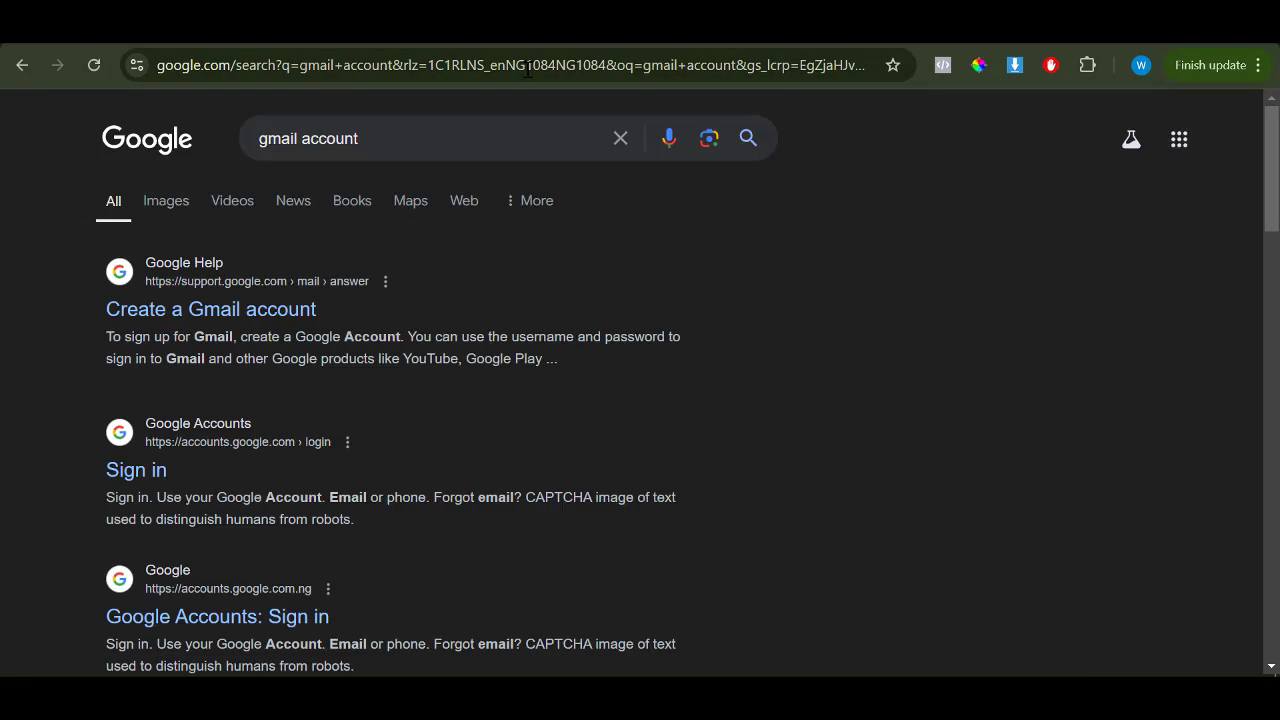
# Open the "Create a Gmail account" help article and bring up its Google Account sign-up form at the first name
pyautogui.click(227, 313)
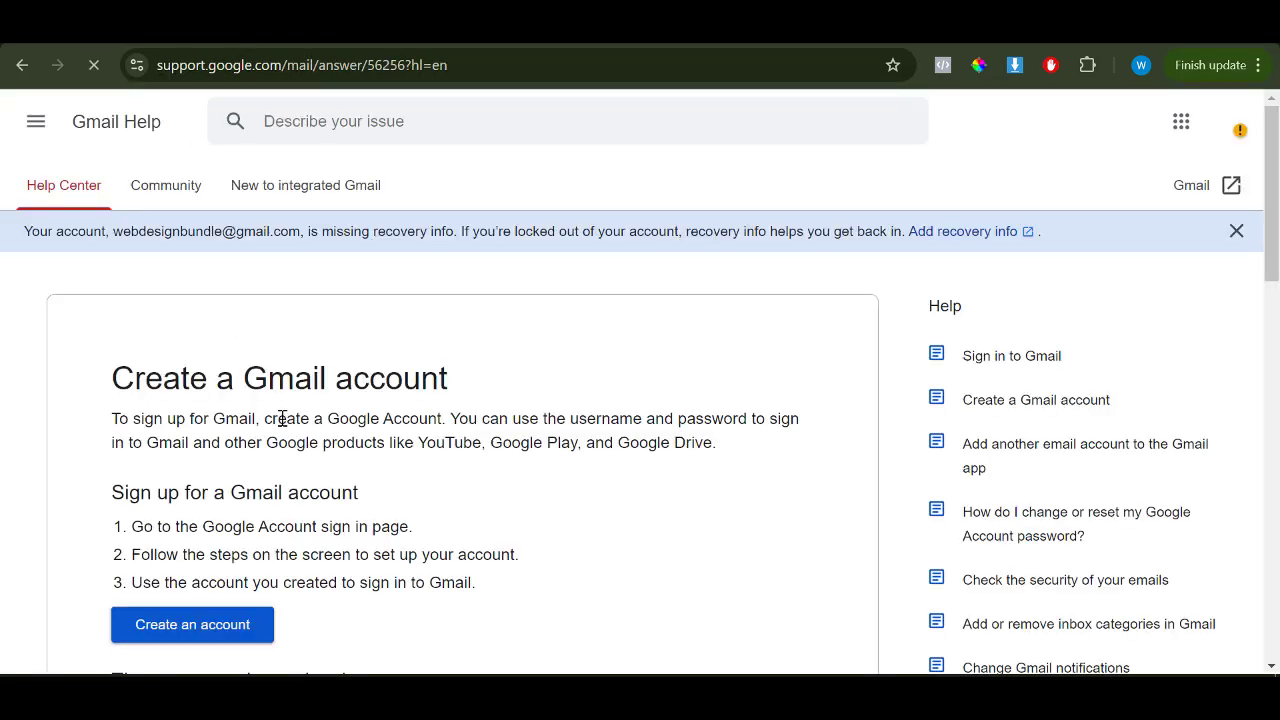
pyautogui.click(193, 625)
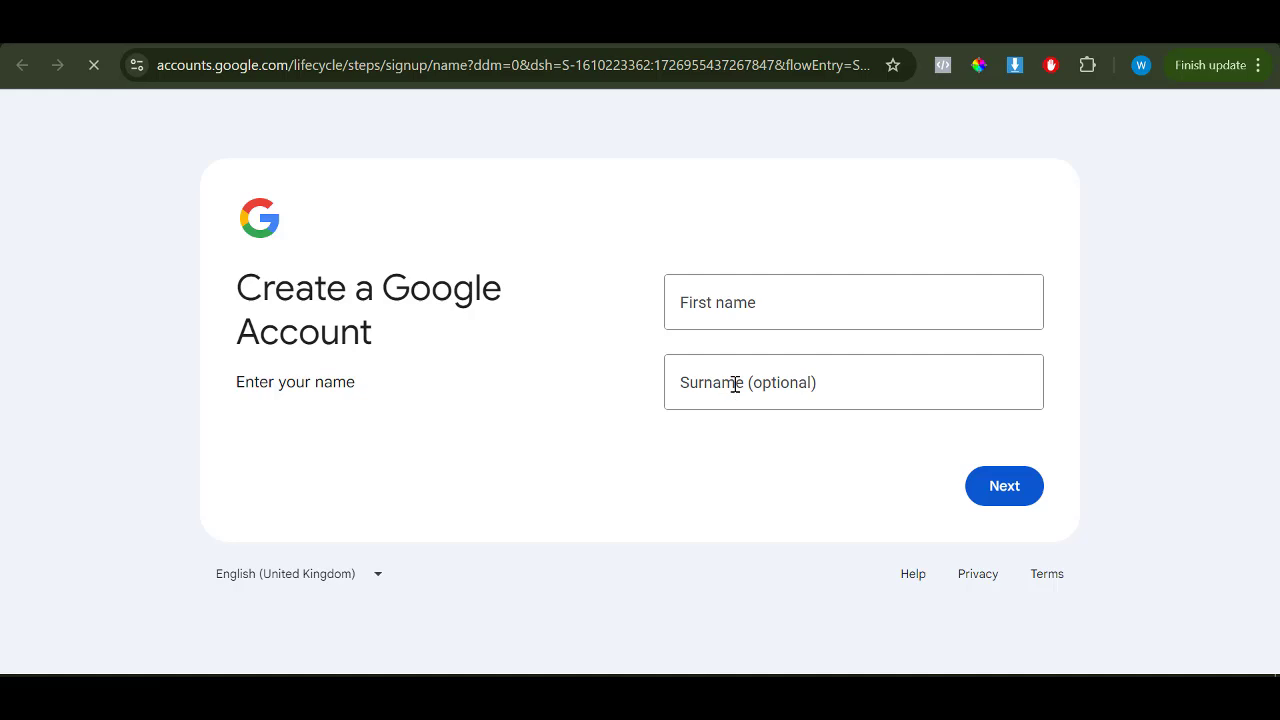
pyautogui.click(726, 300)
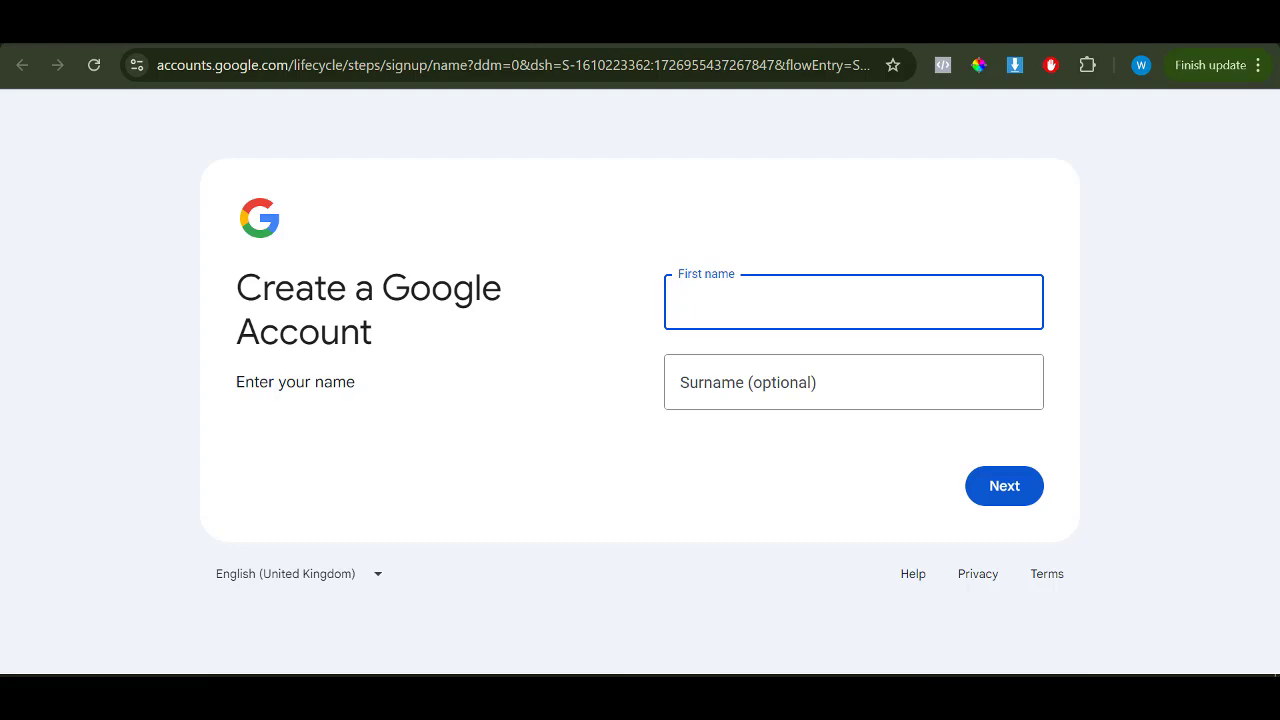
# Search for "google my business" in a new tab and open the Google Business Profile result
pyautogui.click(485, 27)
pyautogui.click(481, 67)
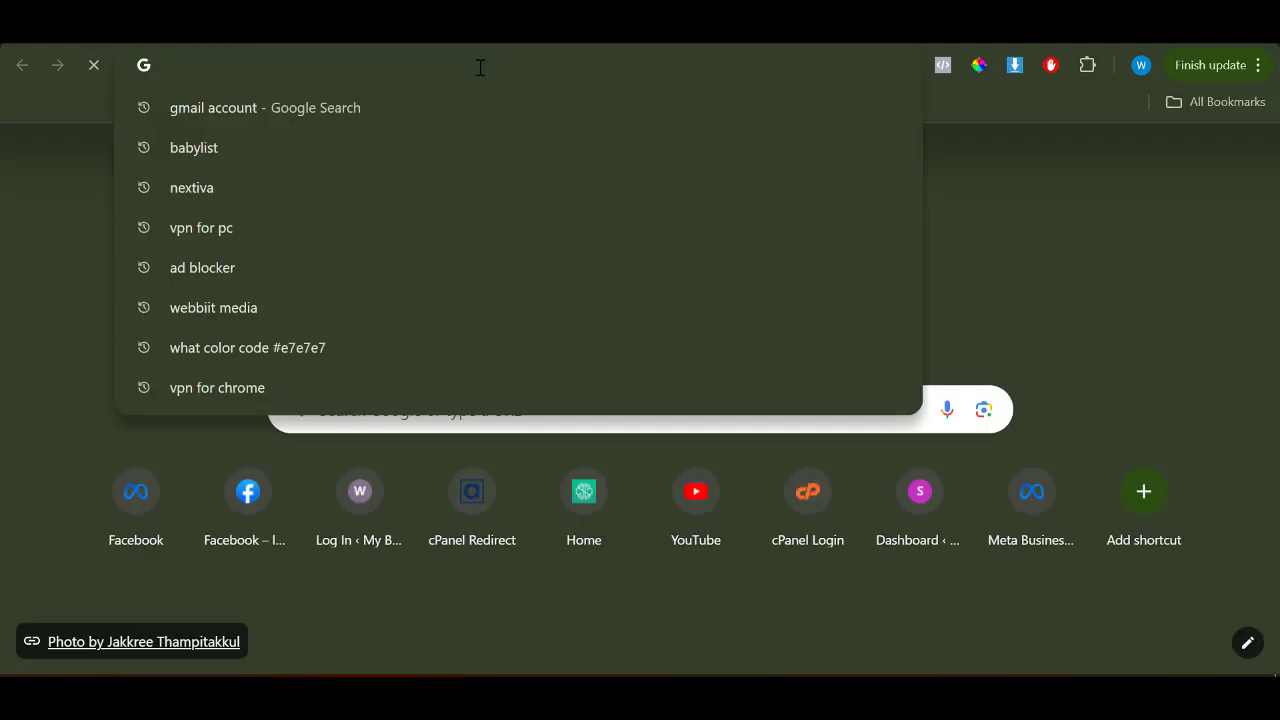
pyautogui.write('googl')
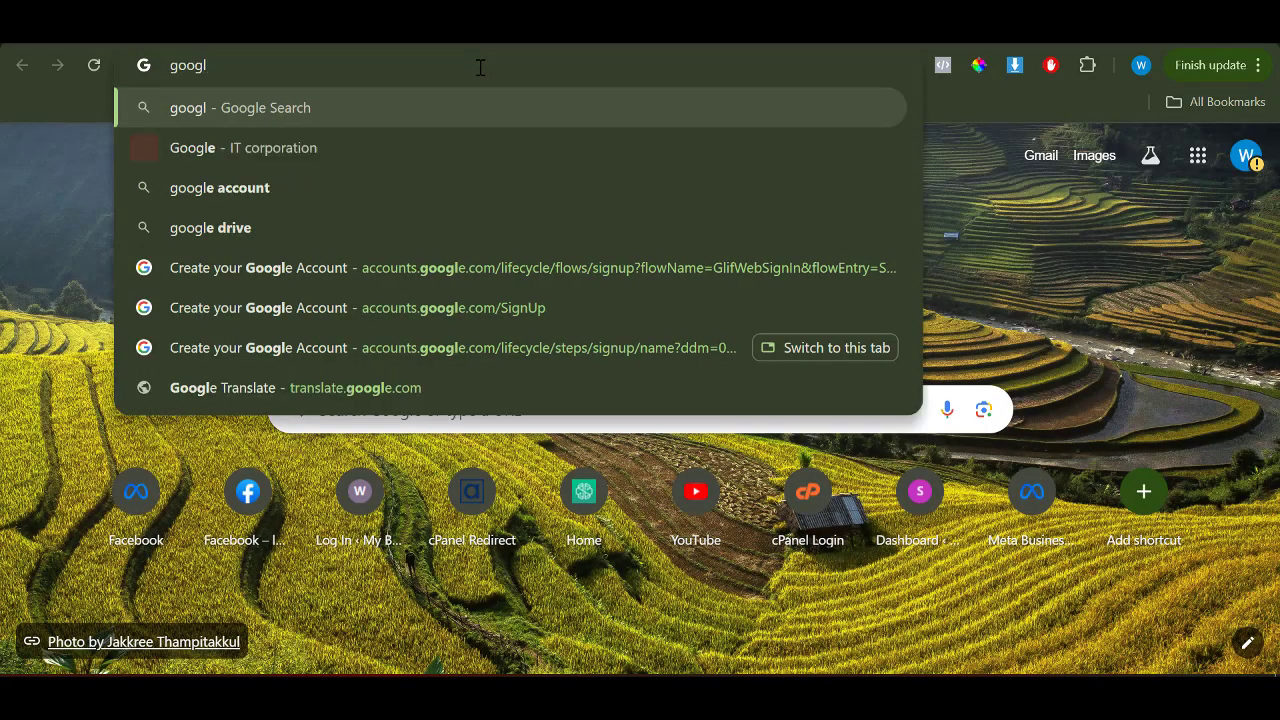
pyautogui.write('e my business')
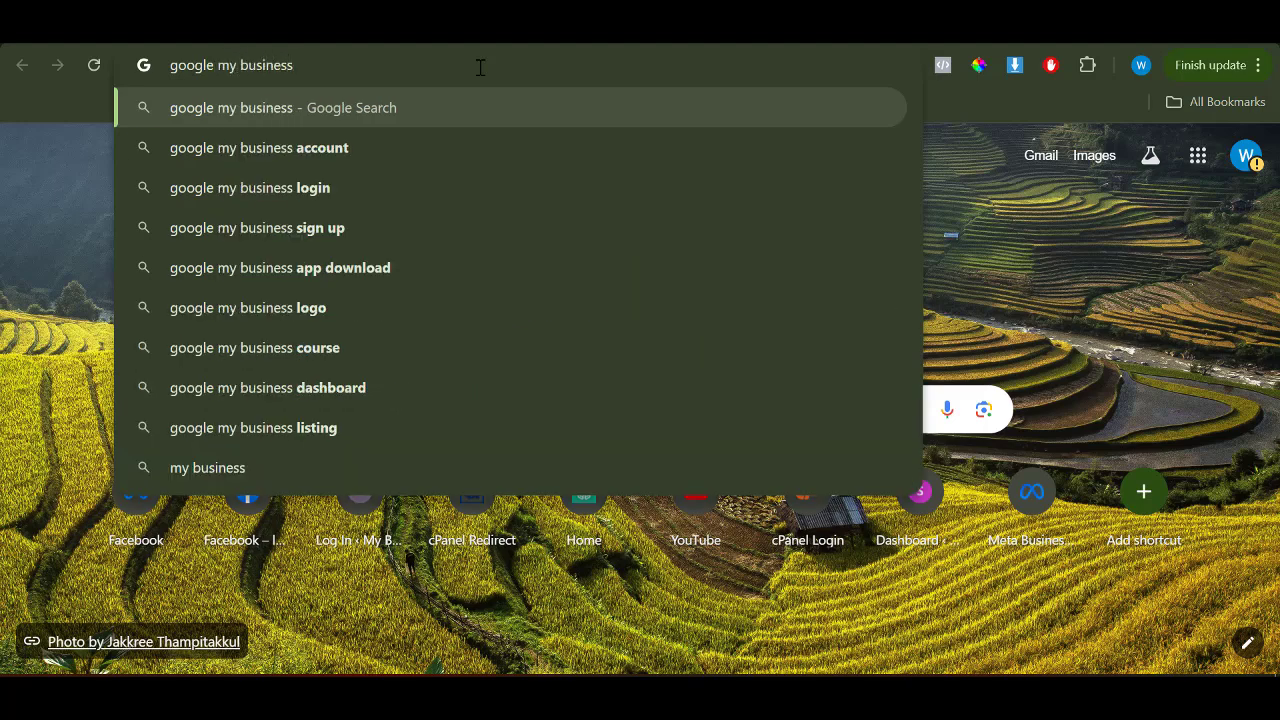
pyautogui.press('Return')
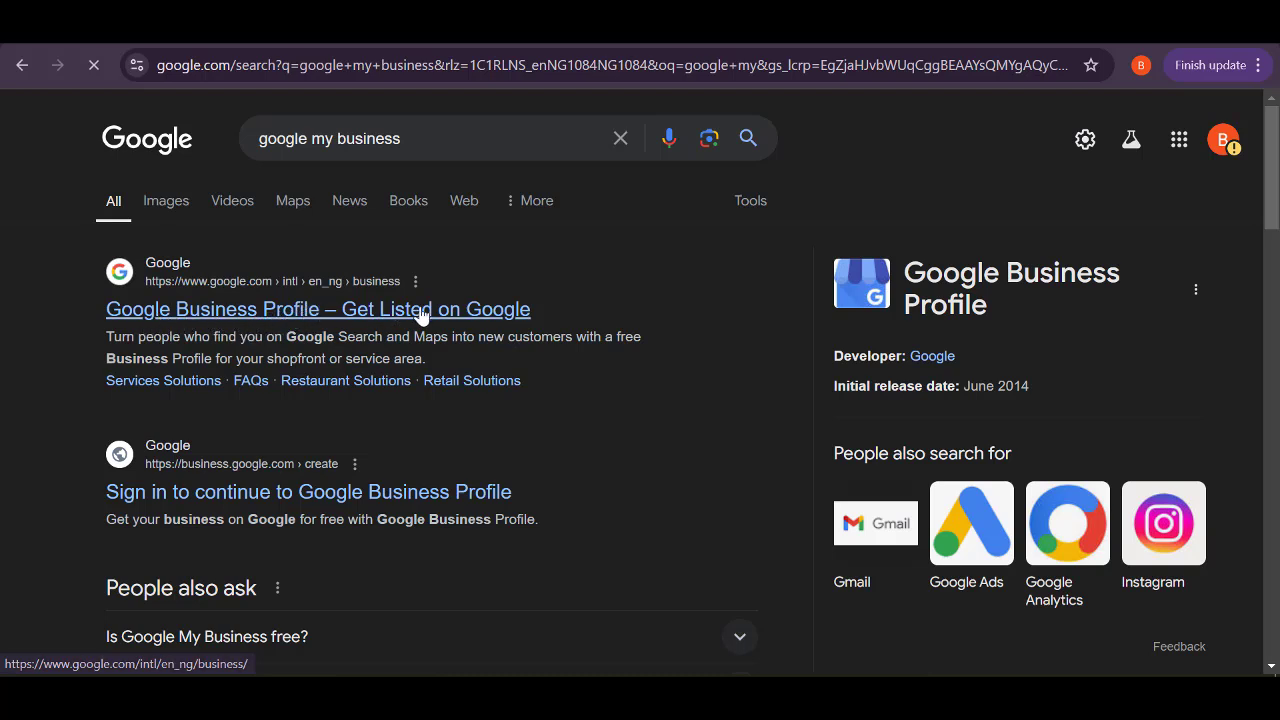
pyautogui.click(364, 318)
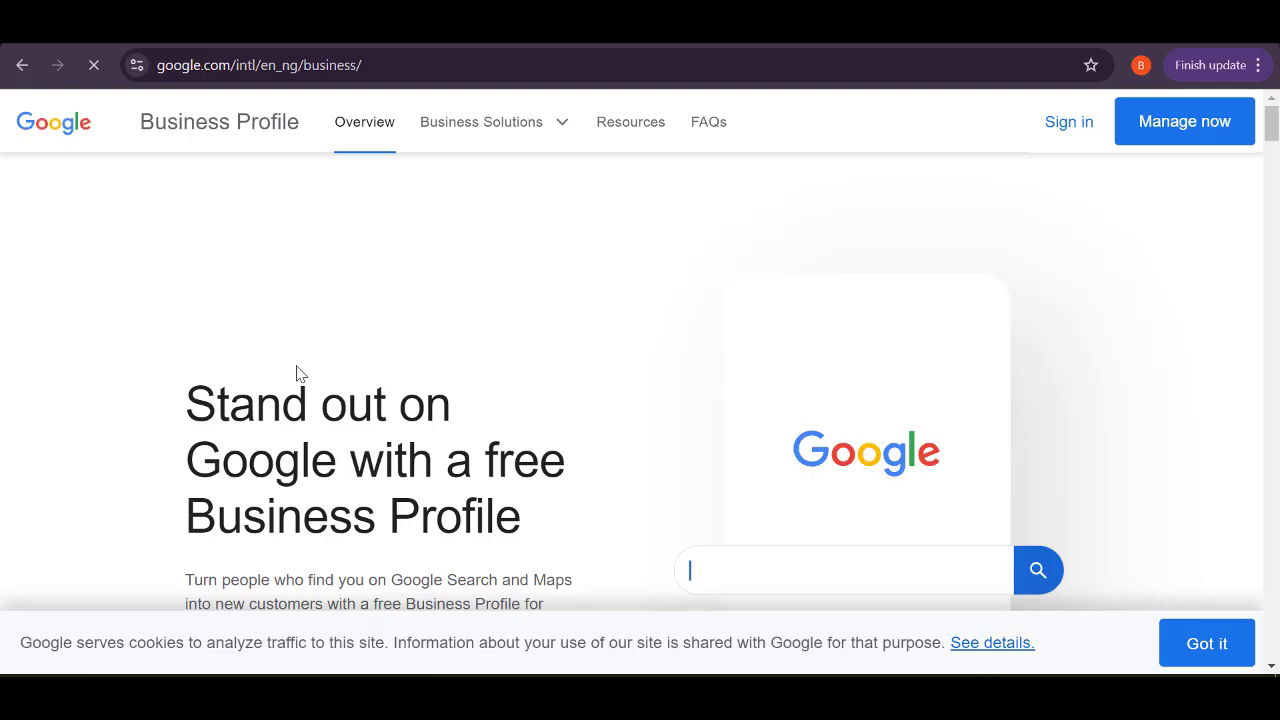
# Look through the Business Profile overview page and start creating a free business profile from it
pyautogui.scroll(-3, 514, 380)
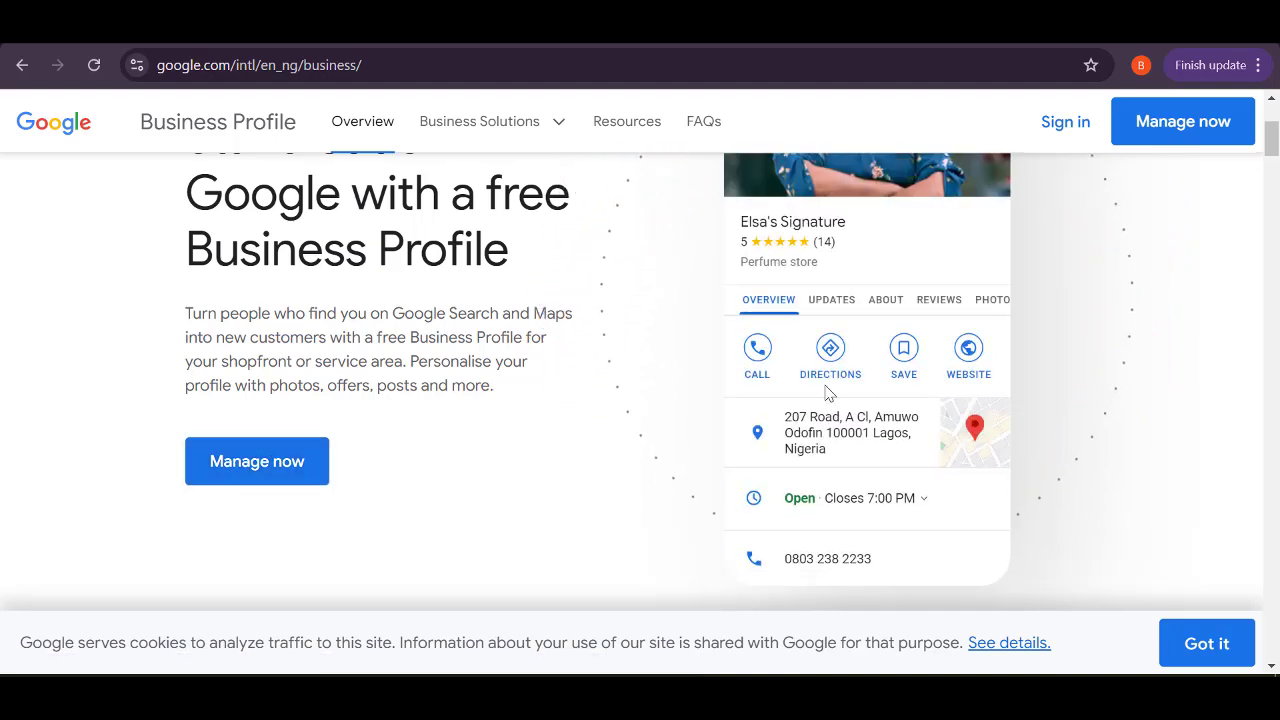
pyautogui.scroll(3, 907, 452)
pyautogui.scroll(-5, 826, 466)
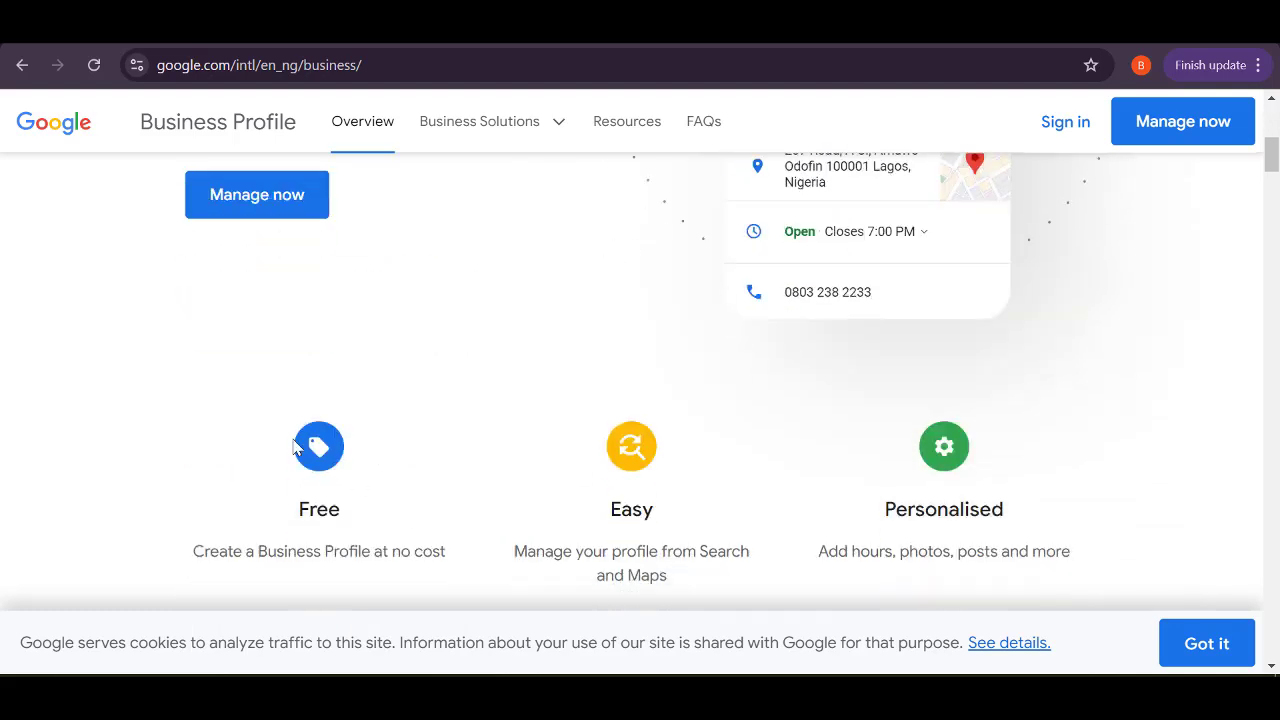
pyautogui.scroll(1, 257, 322)
pyautogui.scroll(1, 257, 322)
pyautogui.click(258, 338)
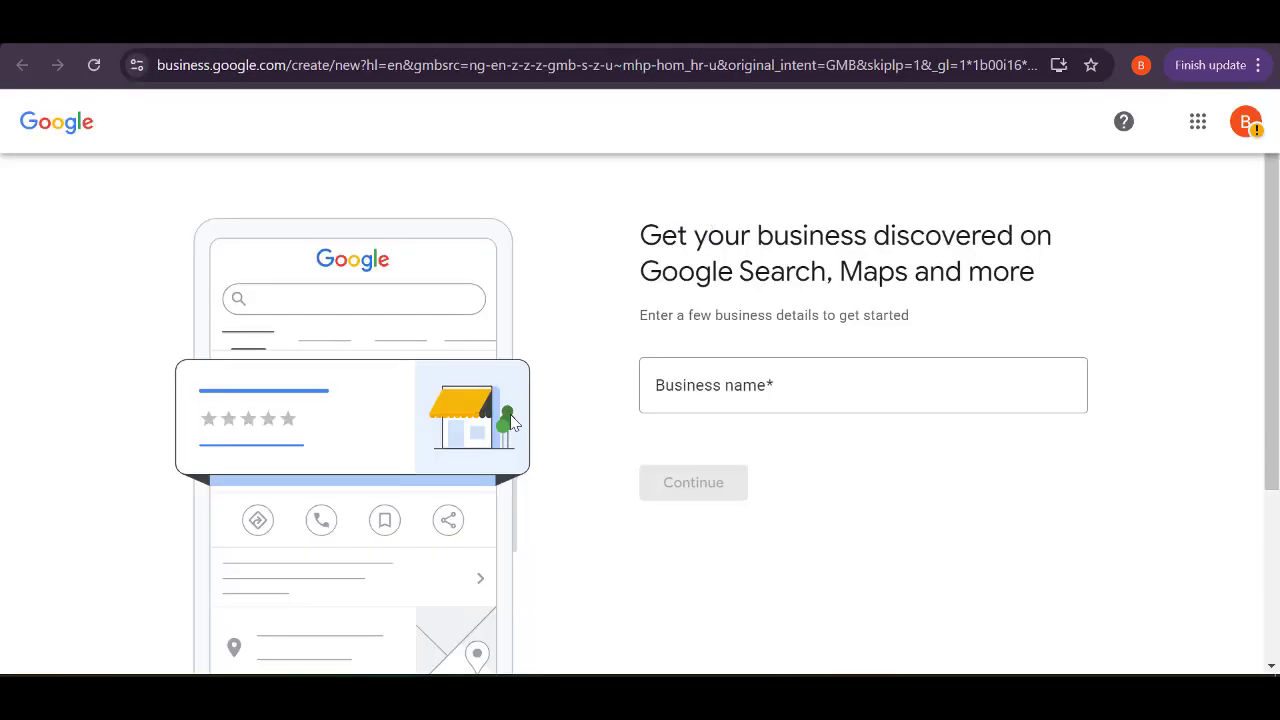
pyautogui.click(168, 33)
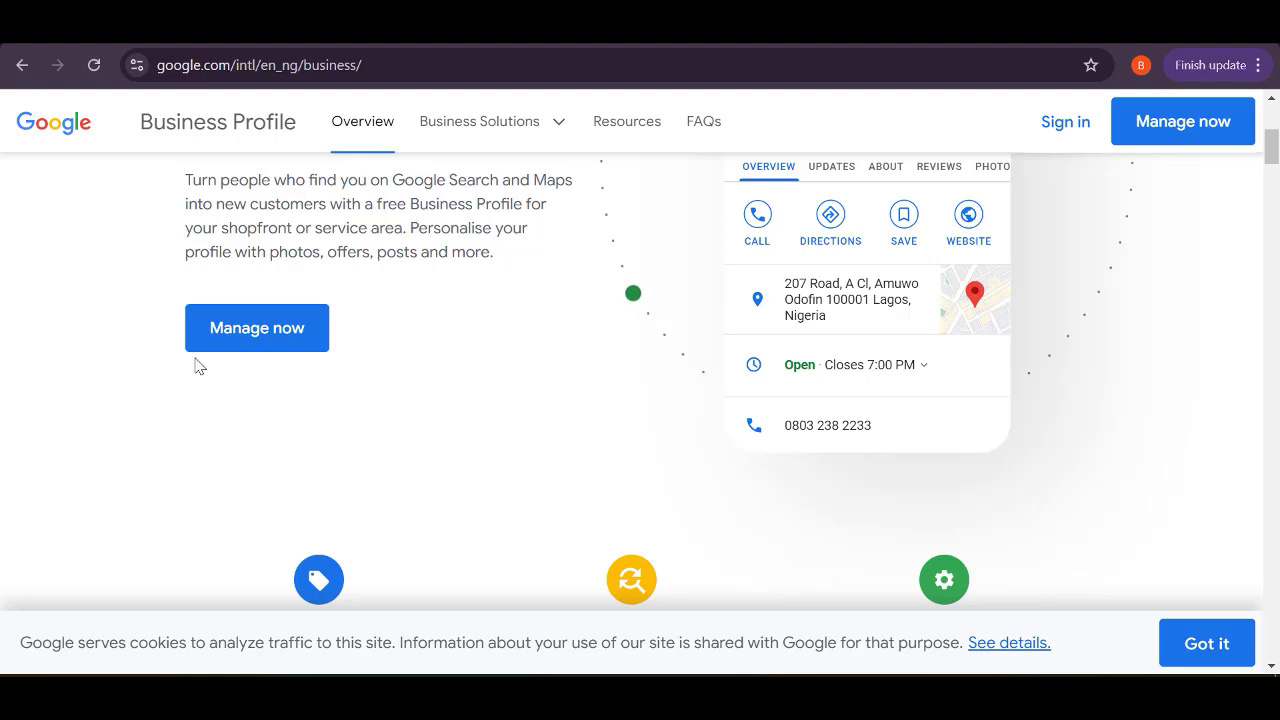
pyautogui.click(400, 33)
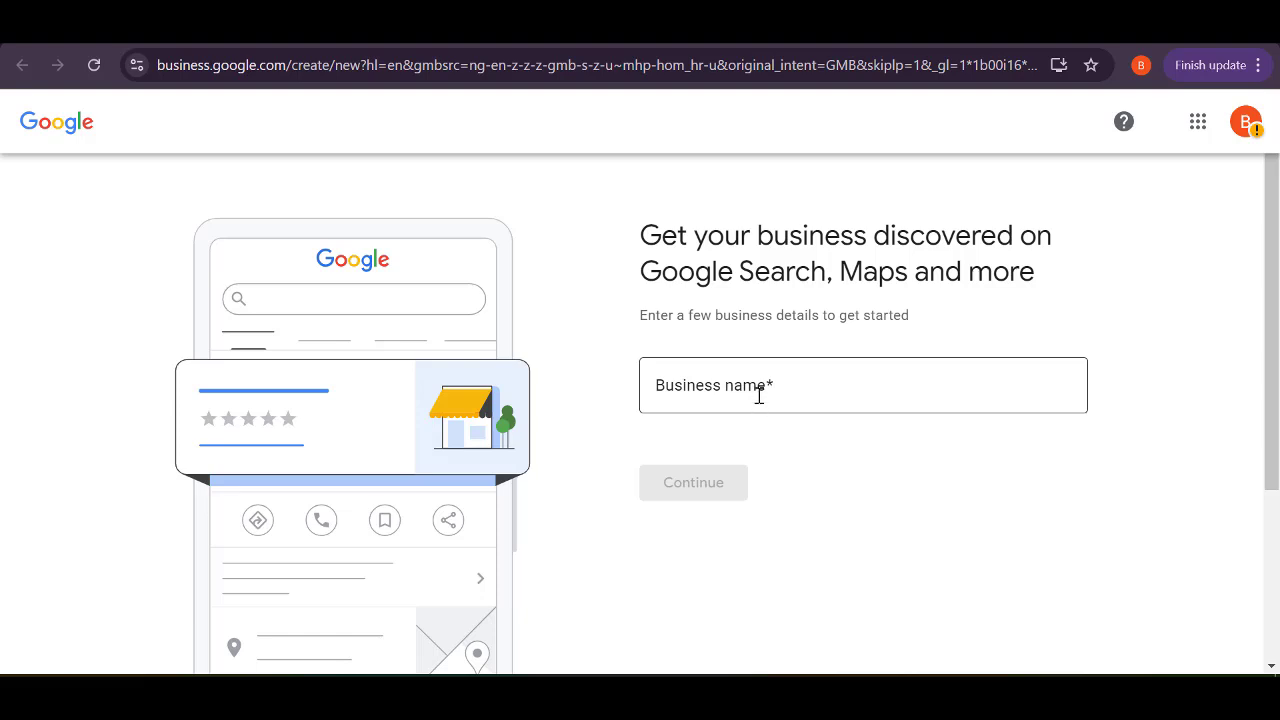
# Enter "OG Tech" as the business name for a new business and continue to the business type
pyautogui.click(759, 396)
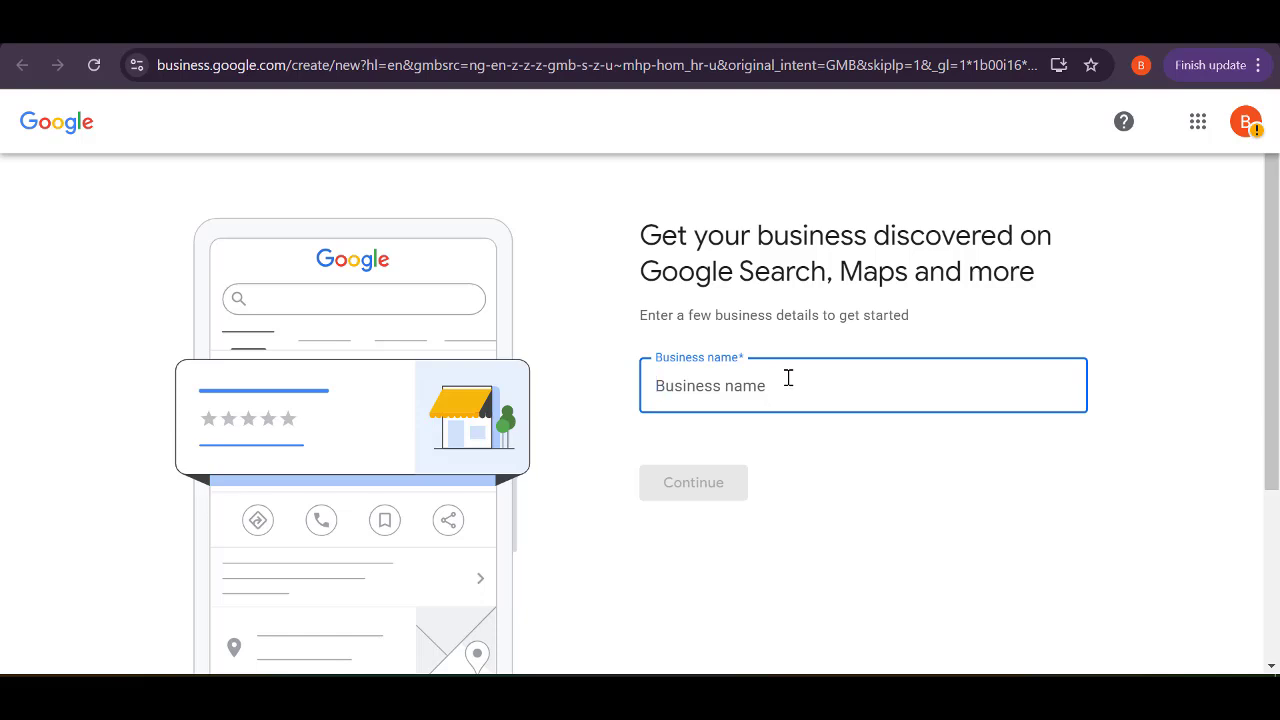
pyautogui.write('OG ')
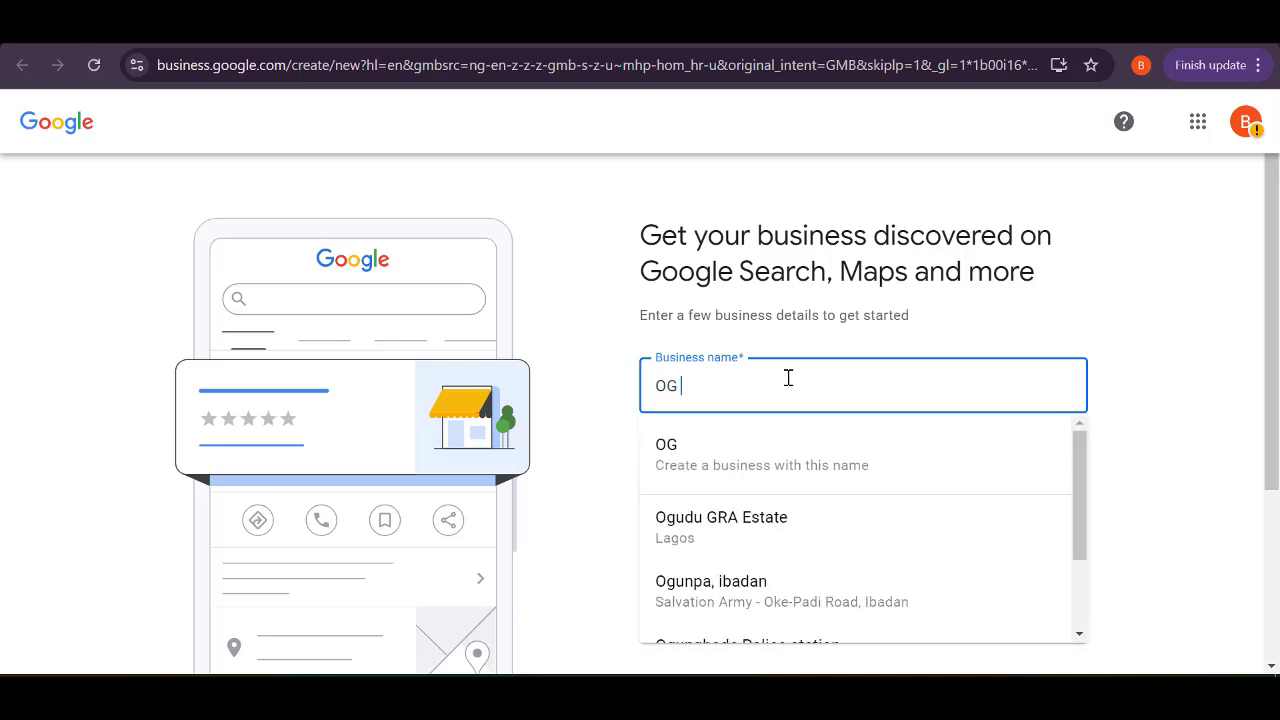
pyautogui.write('Tech')
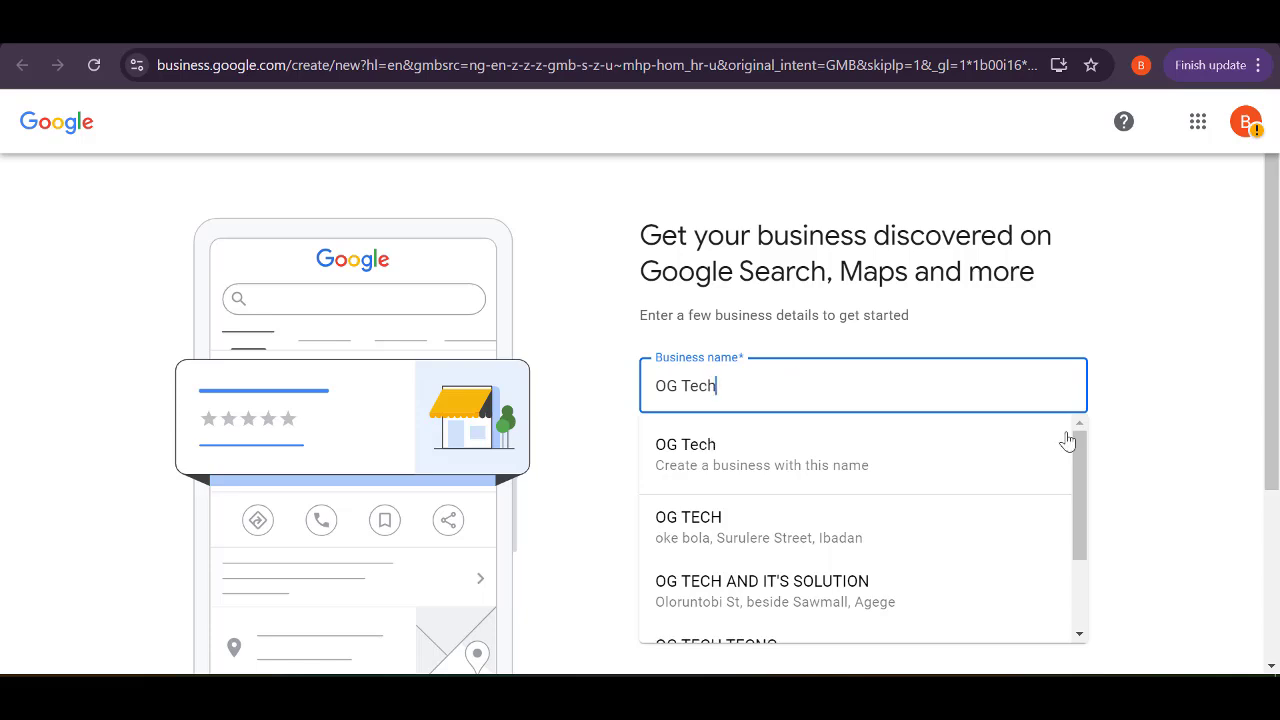
pyautogui.click(726, 478)
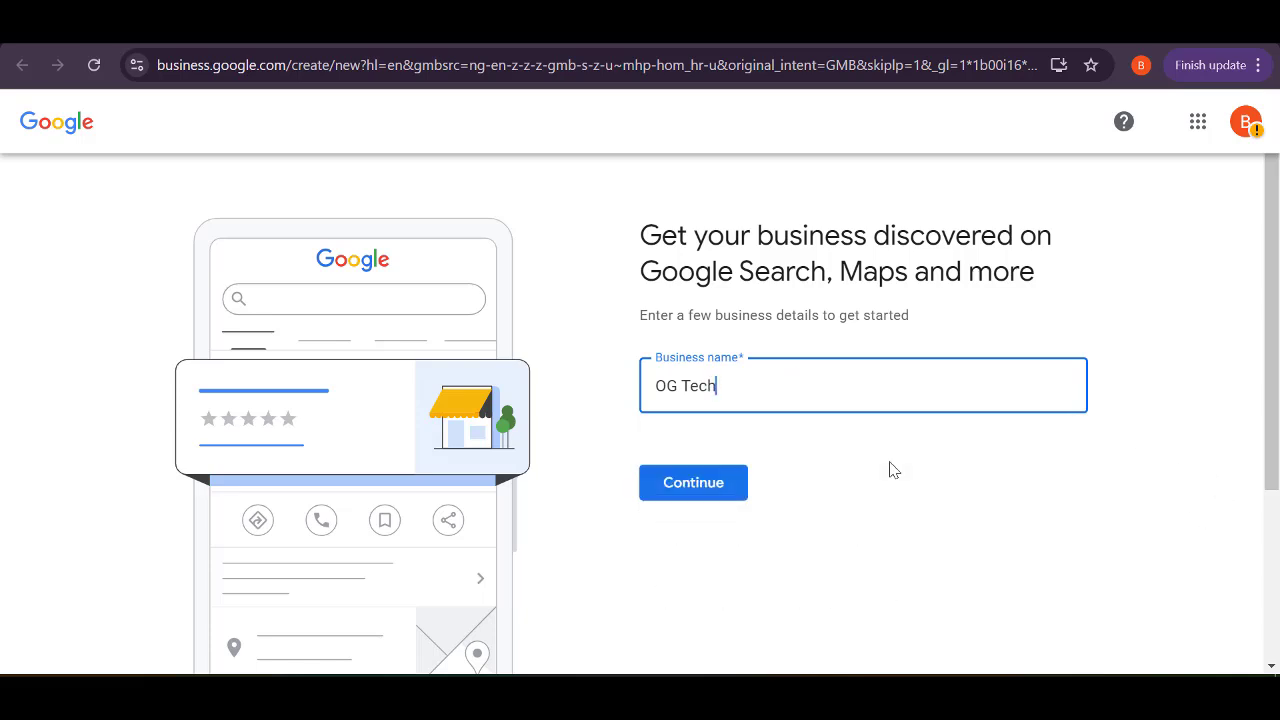
pyautogui.click(703, 484)
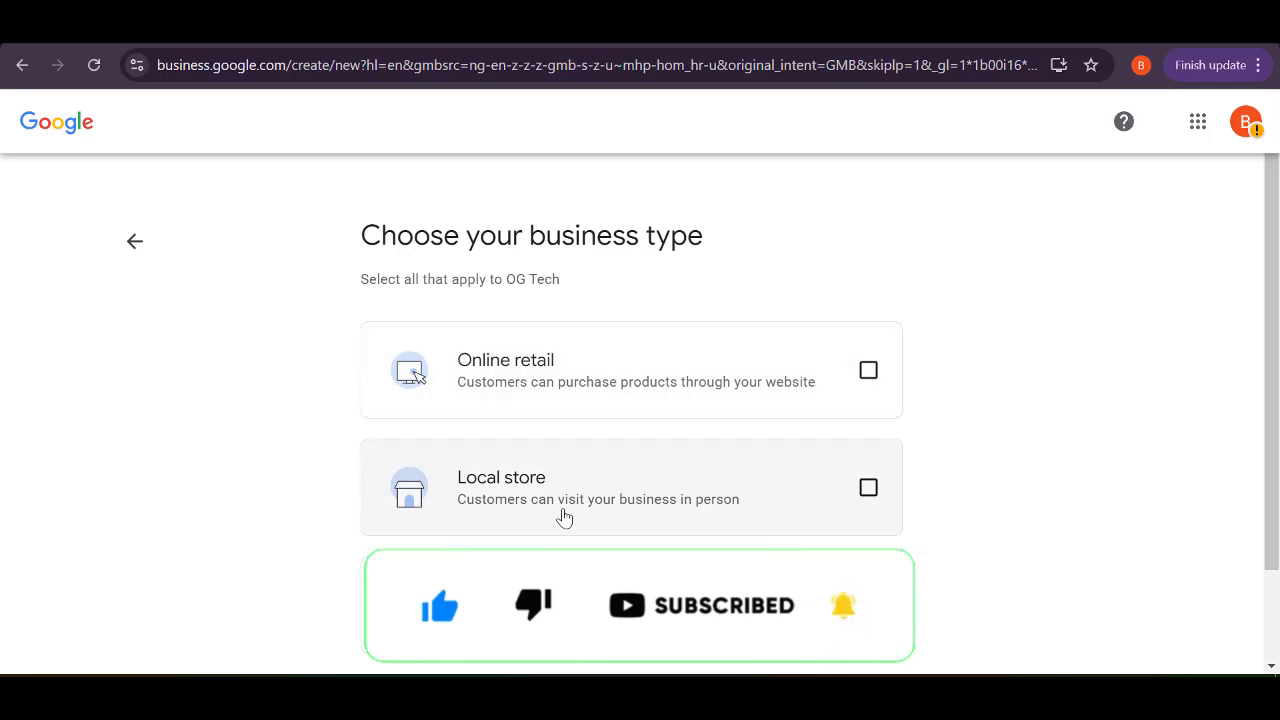
# Choose Local store as the business type and proceed to the business category
pyautogui.click(701, 515)
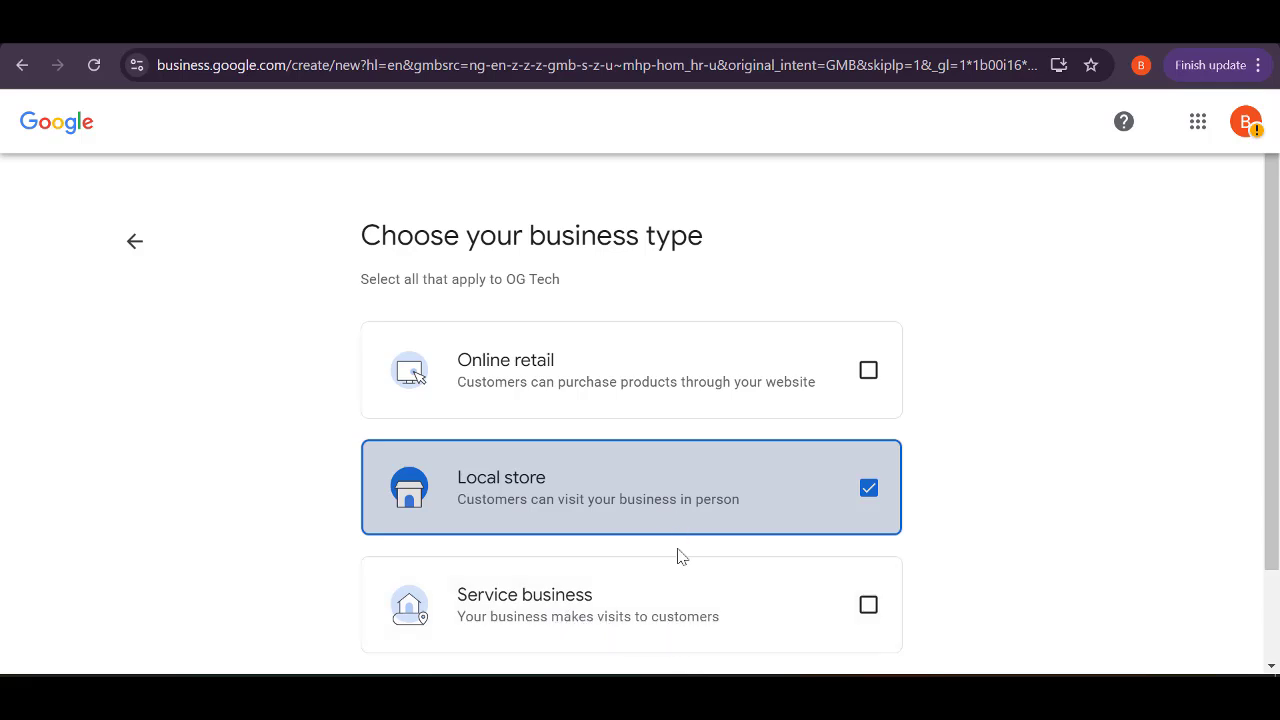
pyautogui.scroll(-2, 612, 654)
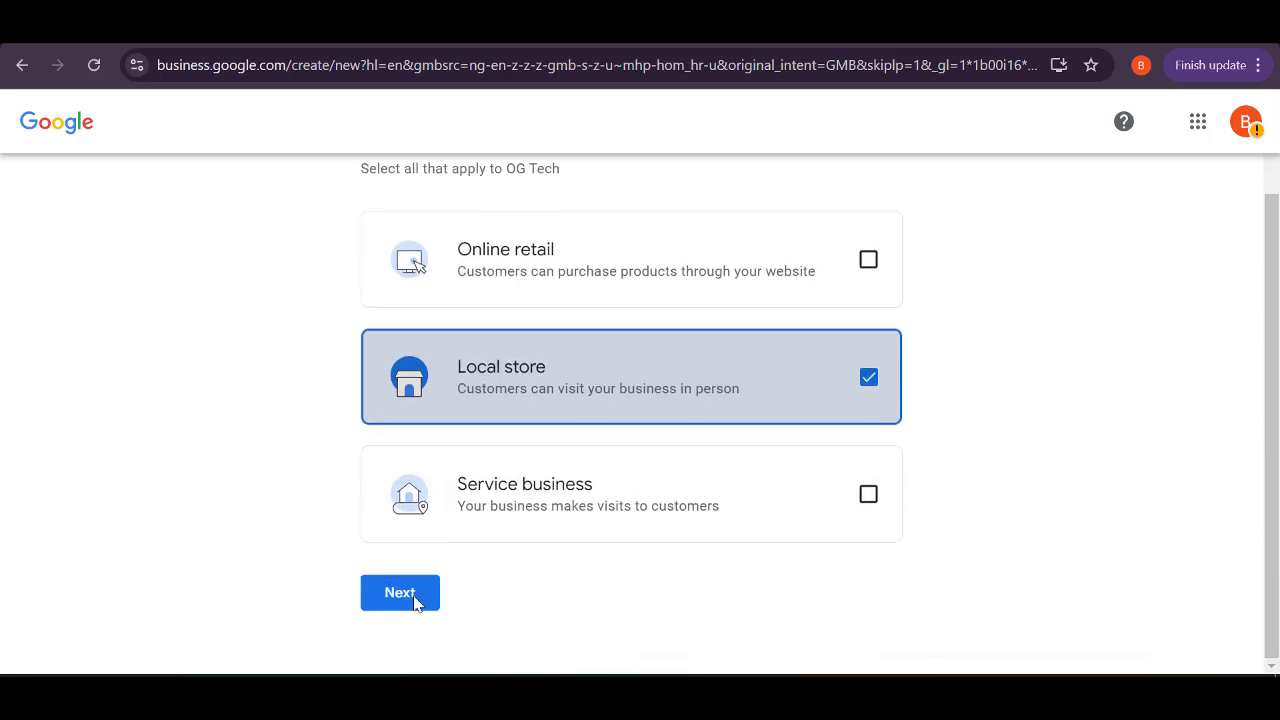
pyautogui.click(414, 598)
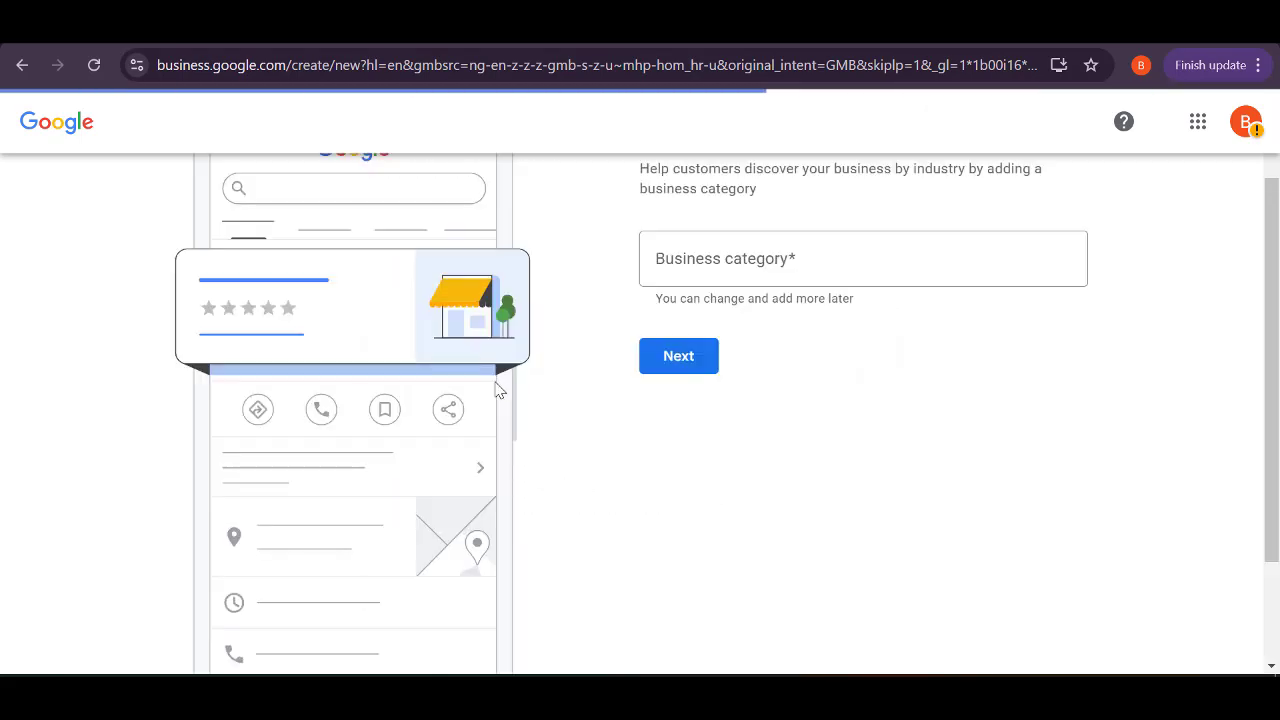
# Find "web design" among the business categories, choose Website designer and proceed to the business address
pyautogui.click(714, 368)
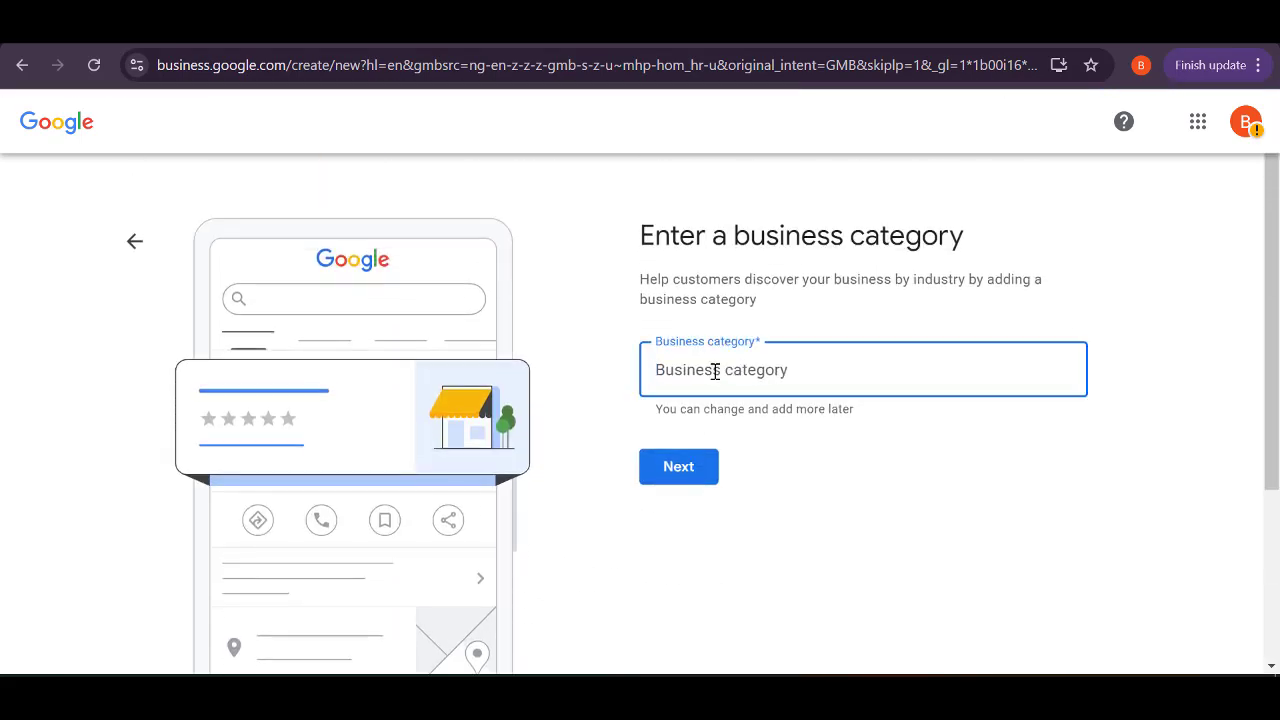
pyautogui.write('we')
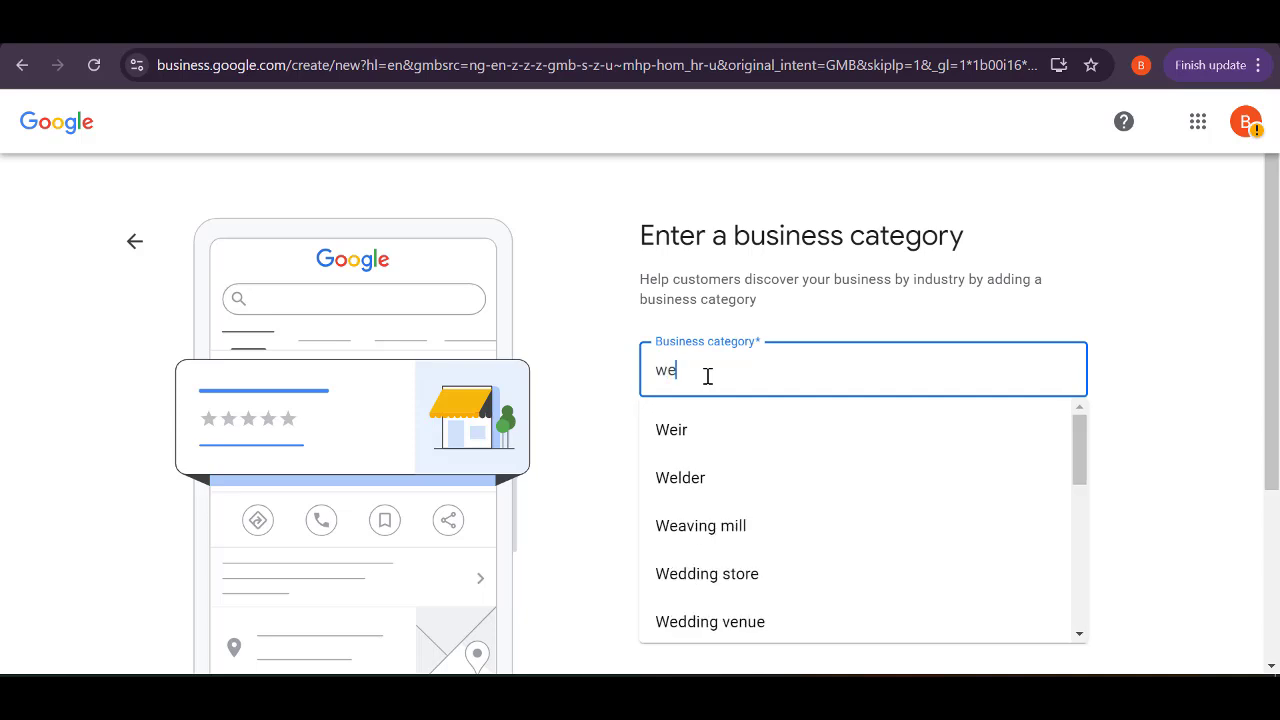
pyautogui.write('b design')
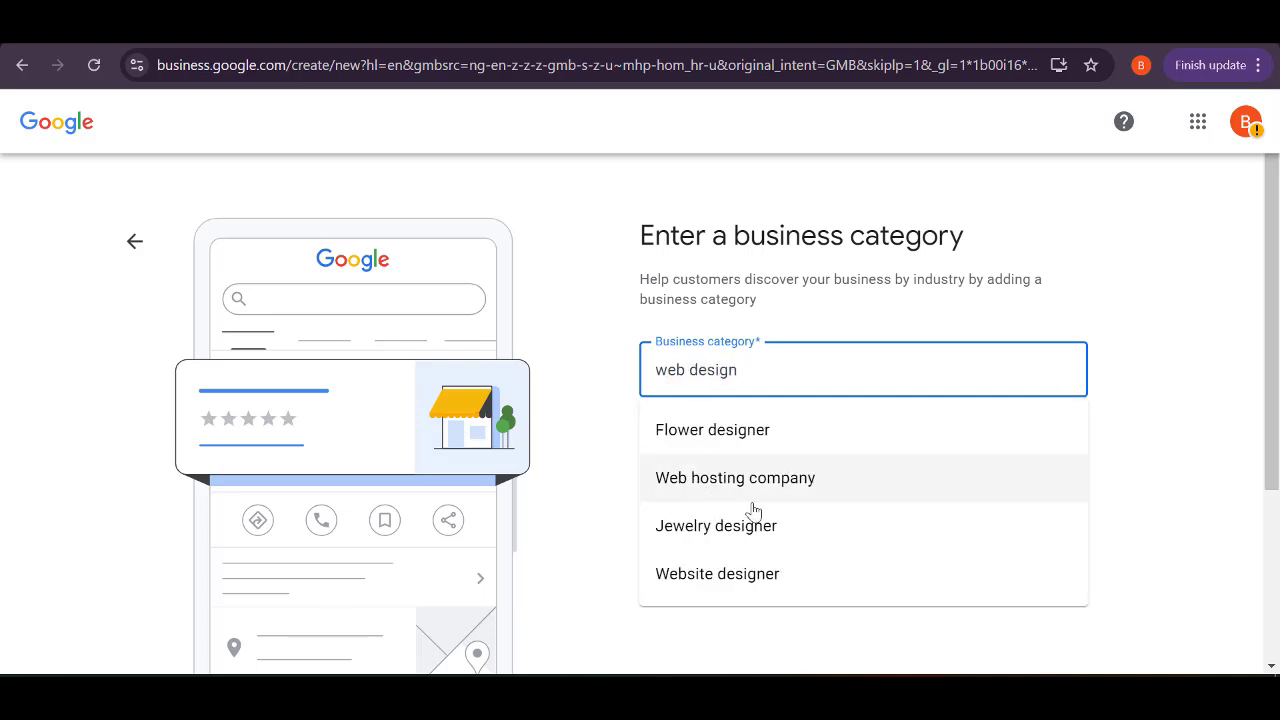
pyautogui.click(739, 578)
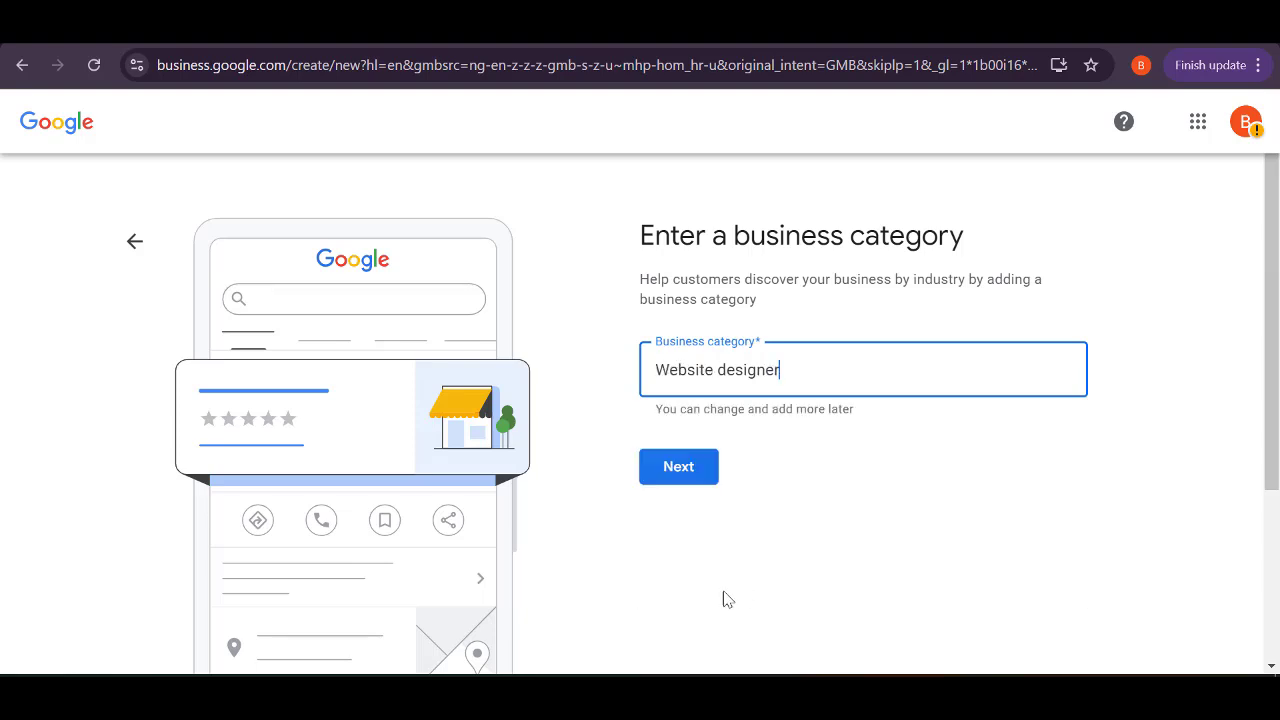
pyautogui.click(678, 467)
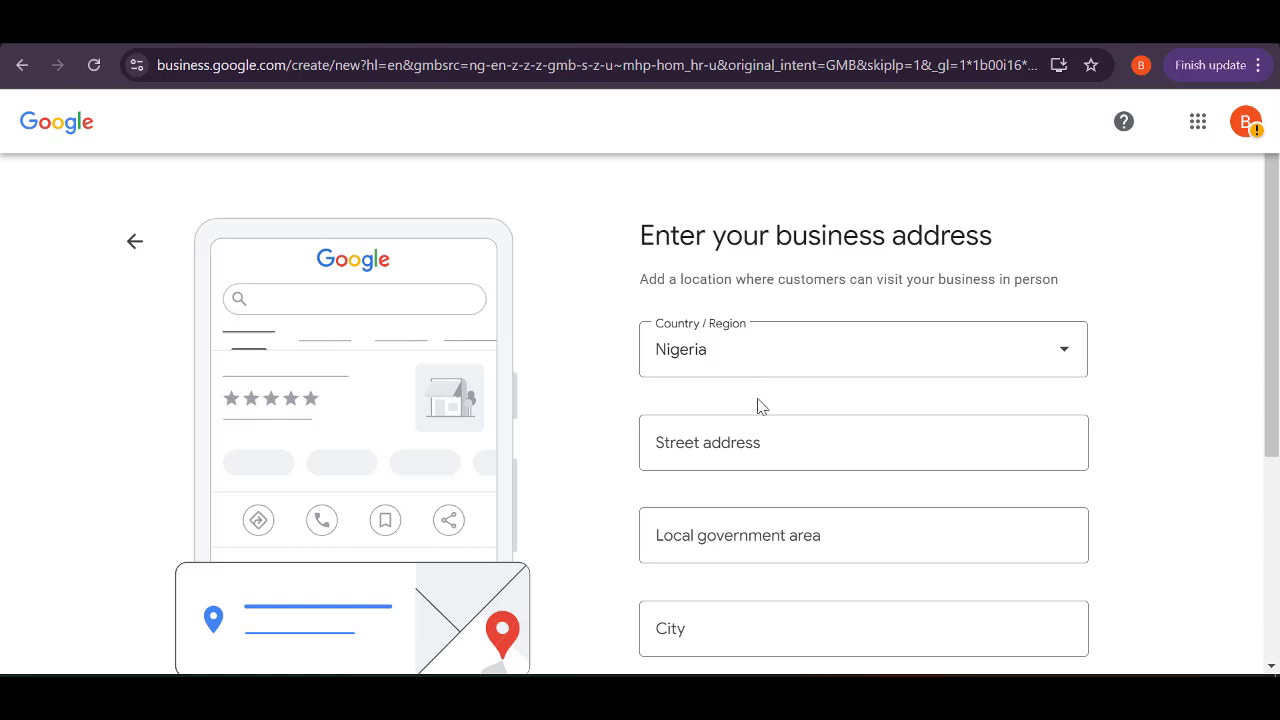
# Enter the street address of the business on the address form, keeping Nigeria as the country
pyautogui.scroll(-3, 789, 431)
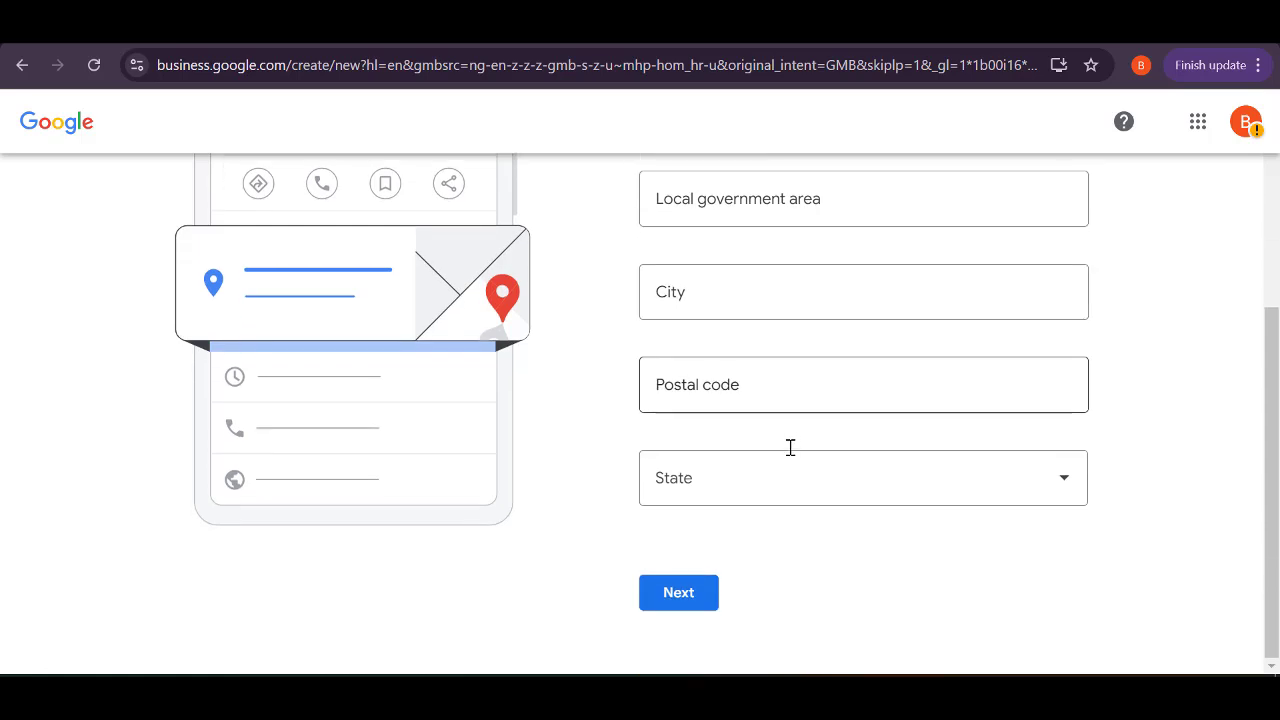
pyautogui.scroll(3, 790, 447)
pyautogui.click(757, 443)
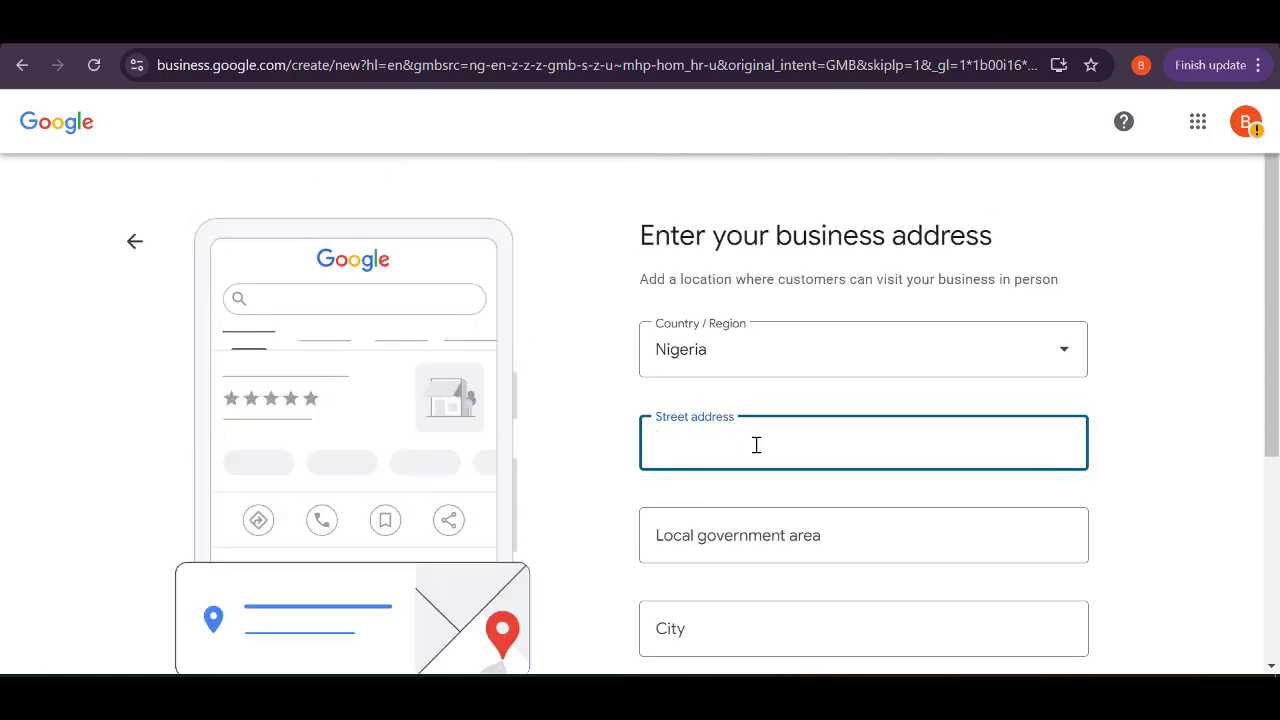
pyautogui.write('Ugb')
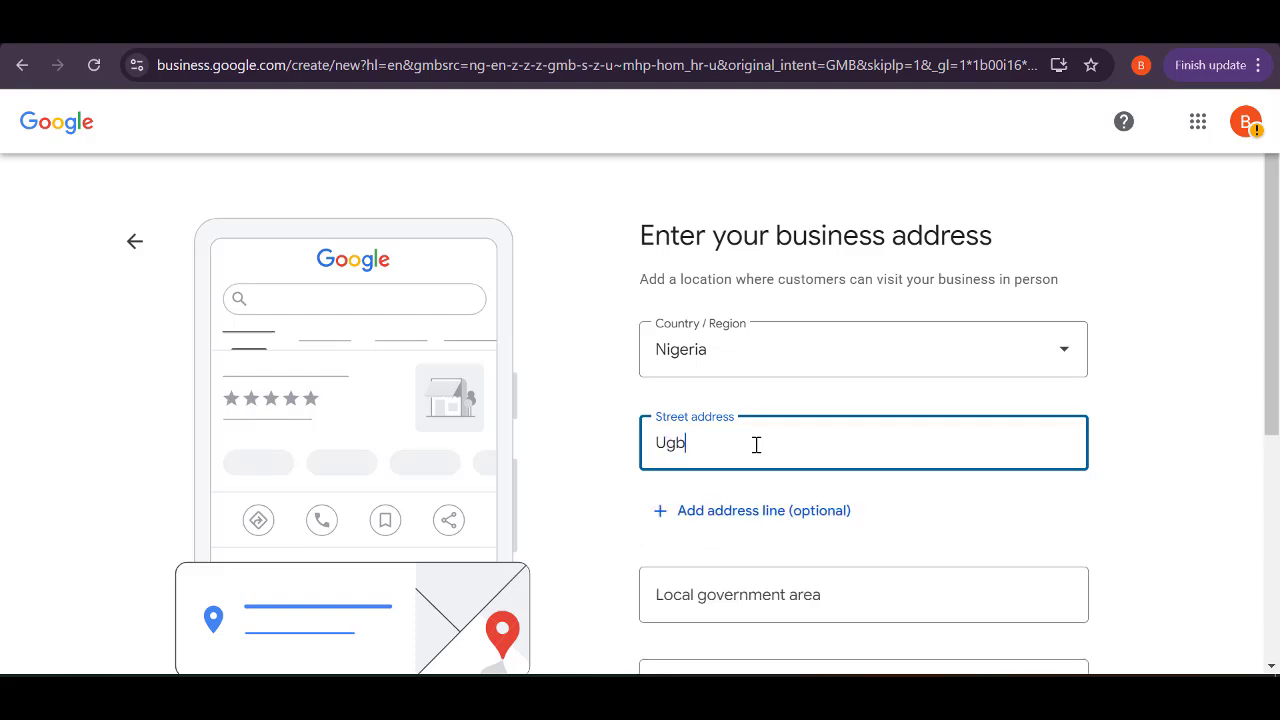
pyautogui.write('owo Benin city')
# Fill in the business's local government area and its city on the address form
pyautogui.click(770, 594)
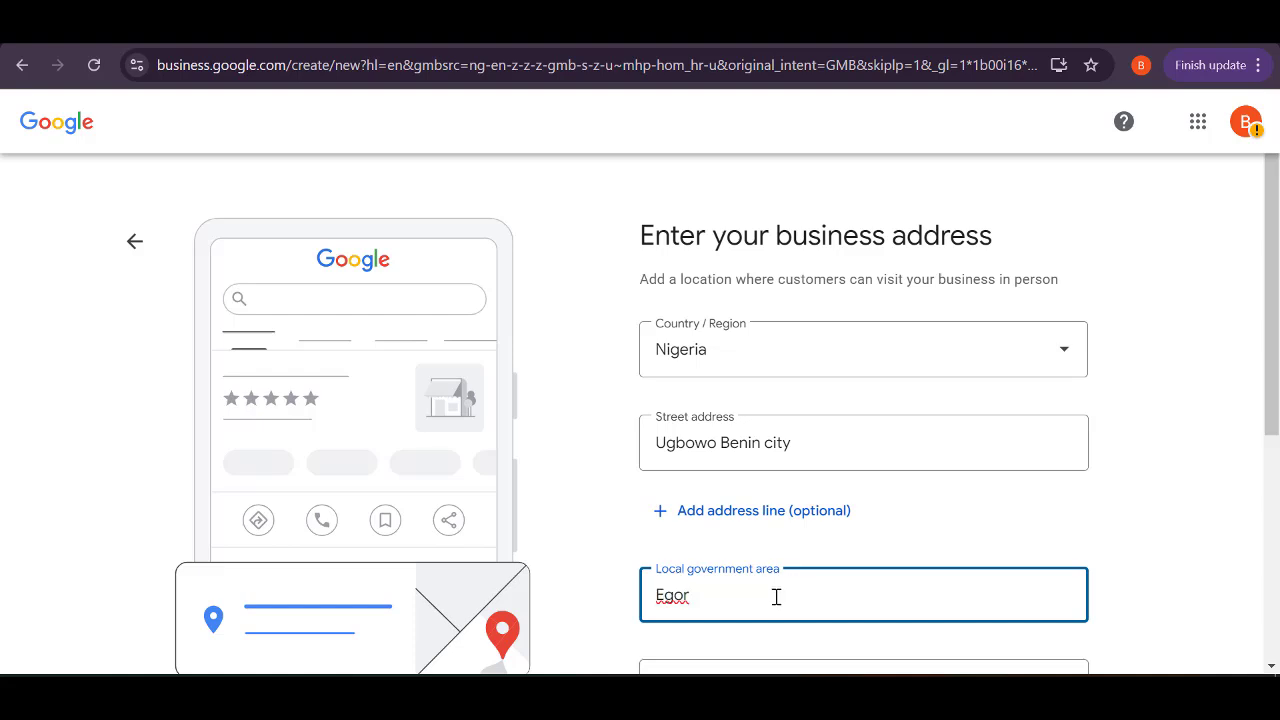
pyautogui.hotkey('ctrl', 'a')
pyautogui.press('BackSpace')
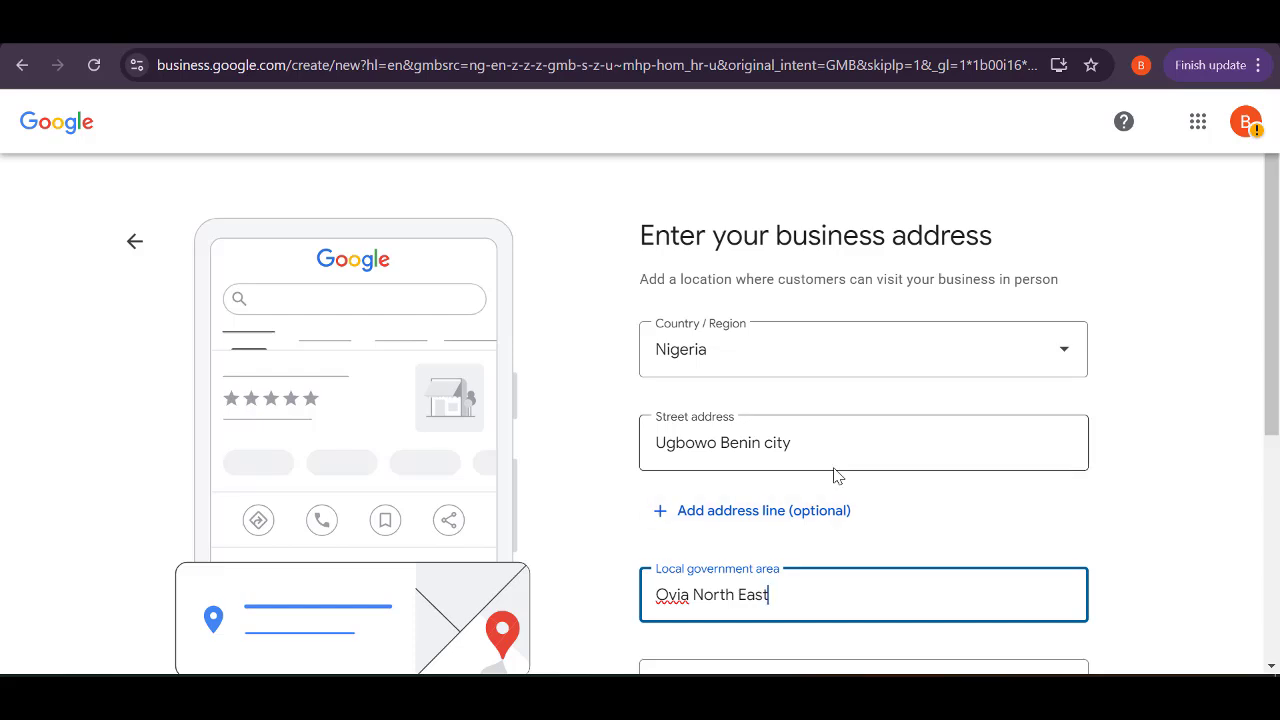
pyautogui.scroll(-2, 837, 477)
pyautogui.click(712, 547)
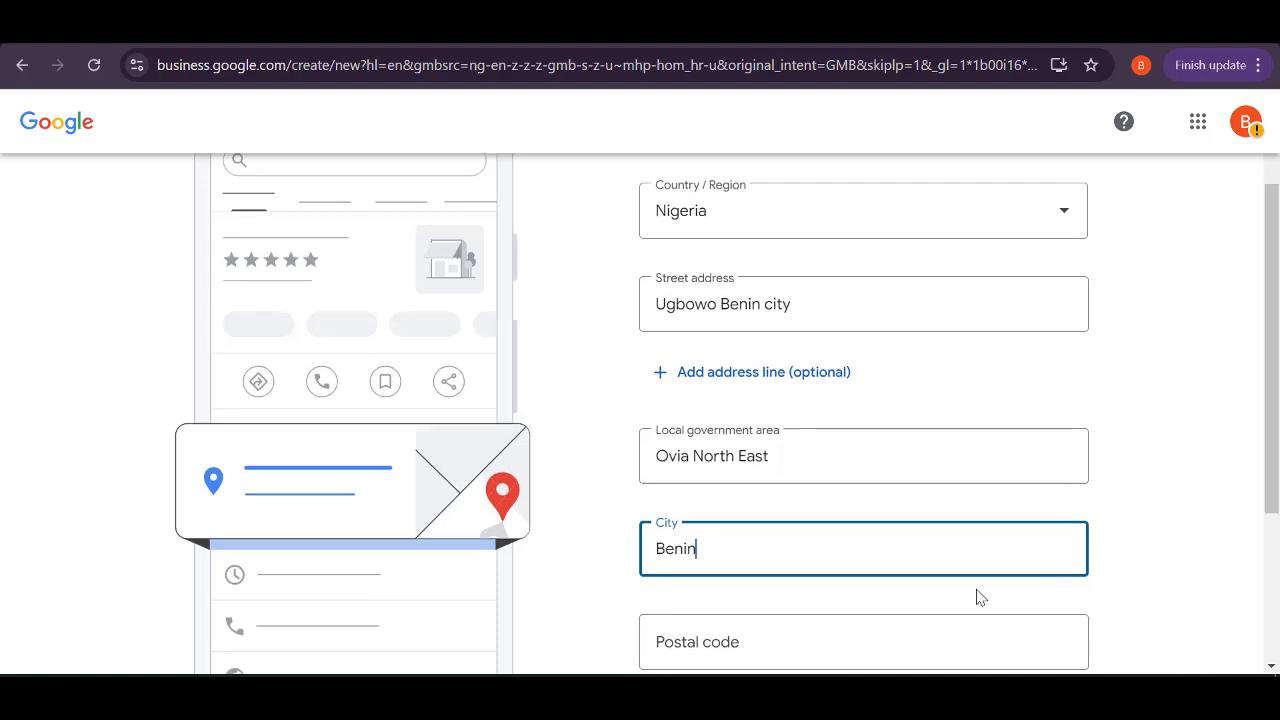
# Copy the entered local government area and search the web in a new browser tab for its post code
pyautogui.scroll(-4, 880, 540)
pyautogui.click(748, 394)
pyautogui.scroll(4, 711, 348)
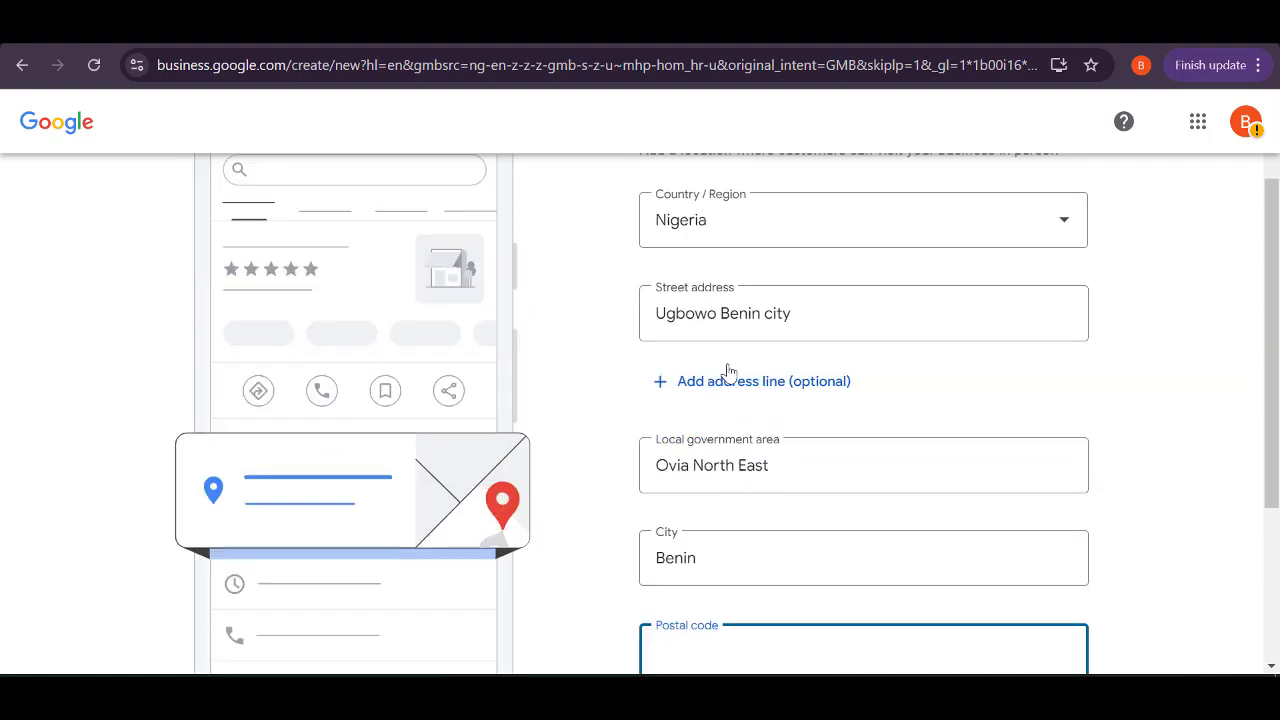
pyautogui.click(798, 465)
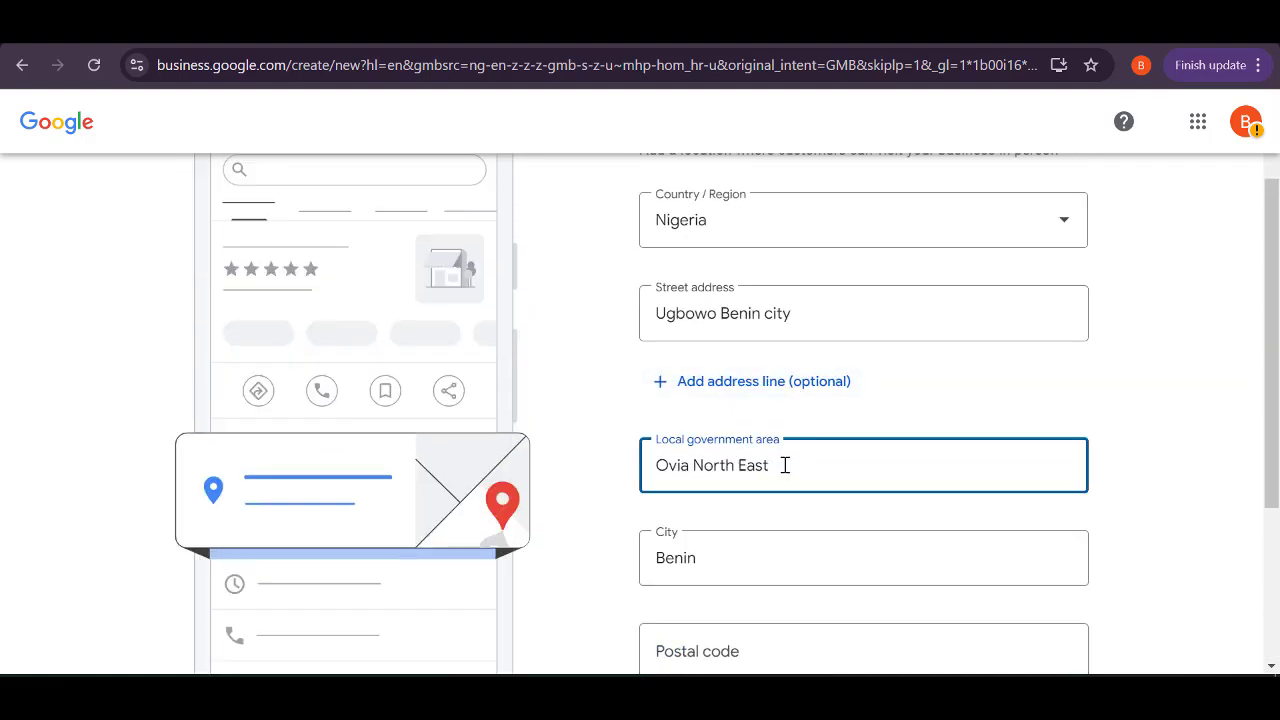
pyautogui.moveTo(785, 465); pyautogui.dragTo(653, 484)
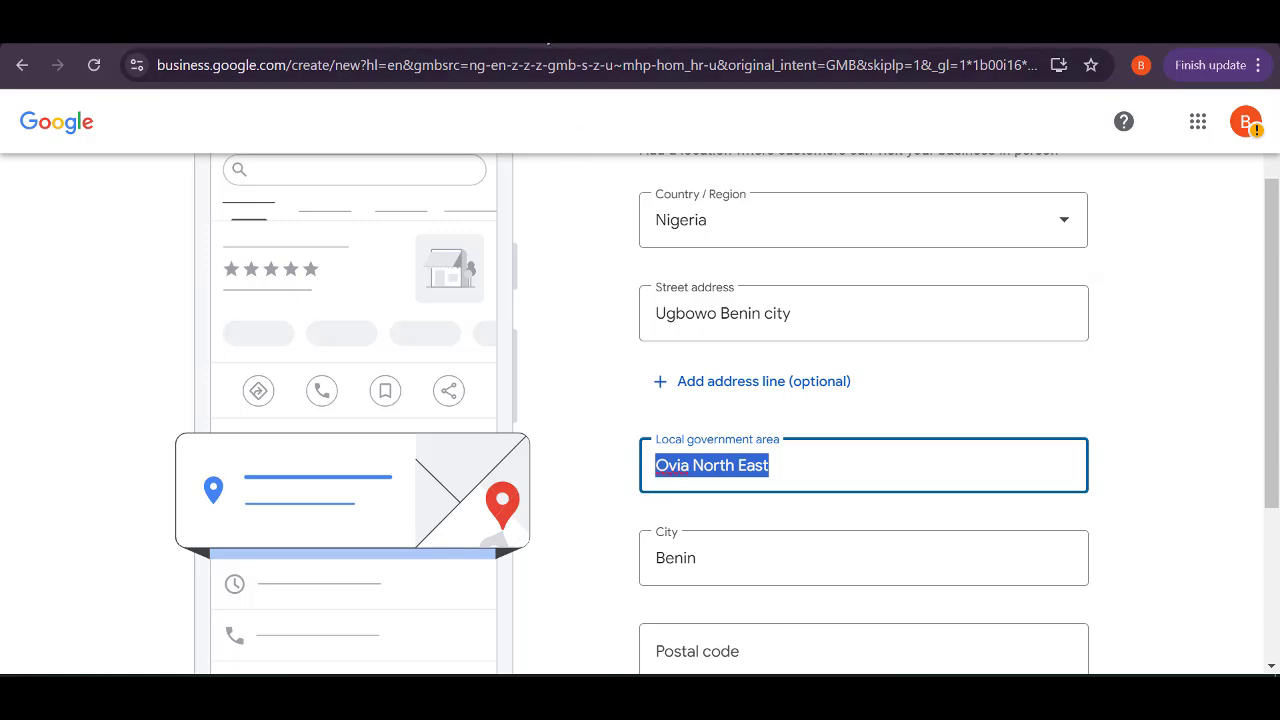
pyautogui.hotkey('ctrl', 'c')
pyautogui.hotkey('ctrl', 't')
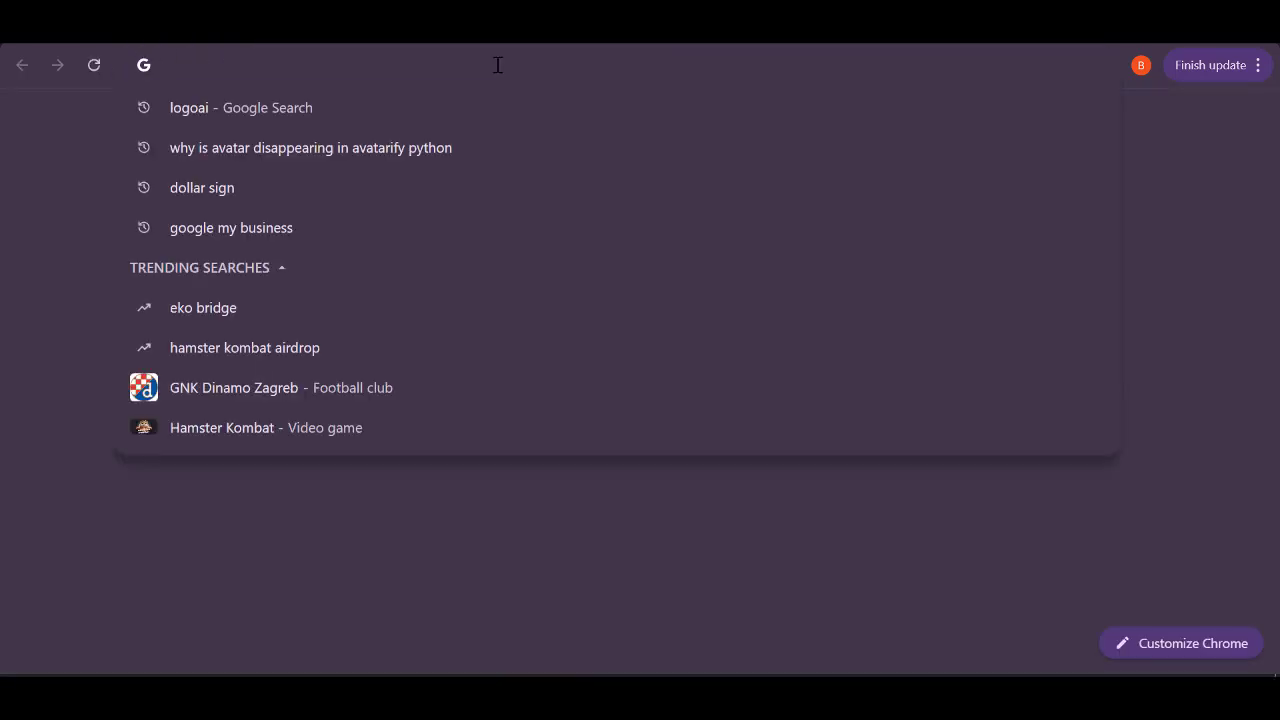
pyautogui.hotkey('ctrl', 'v')
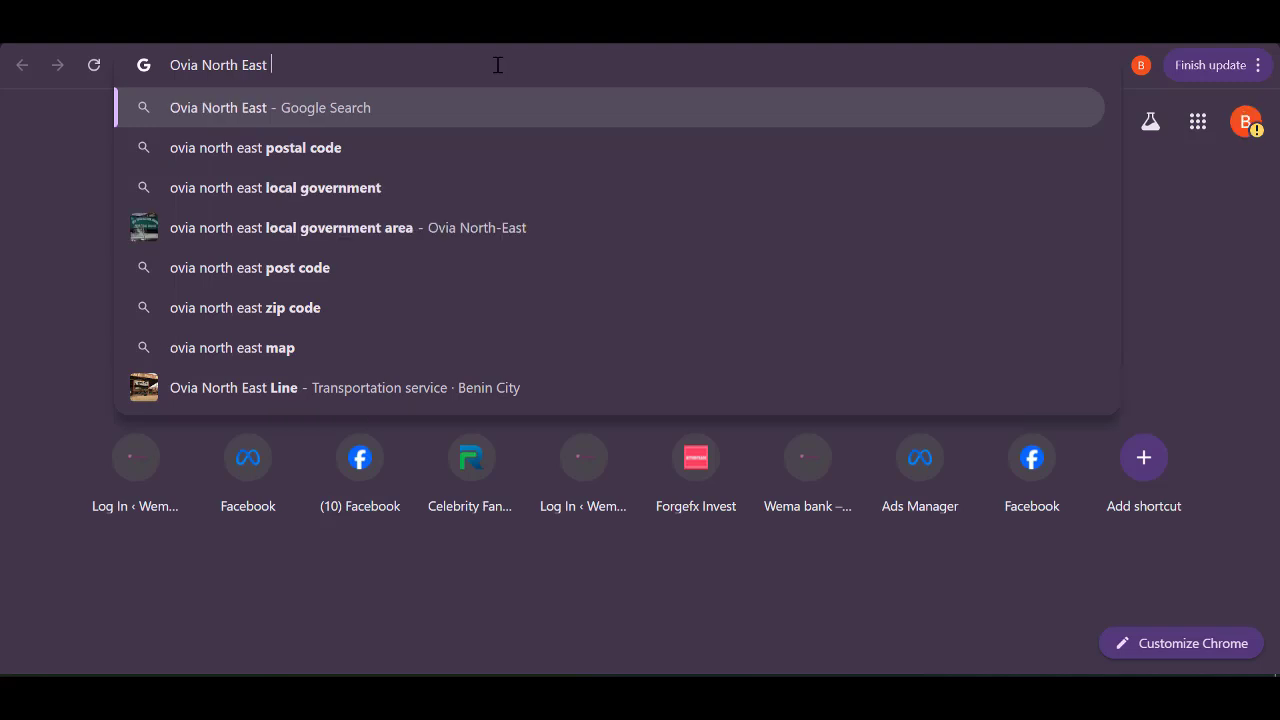
pyautogui.click(280, 268)
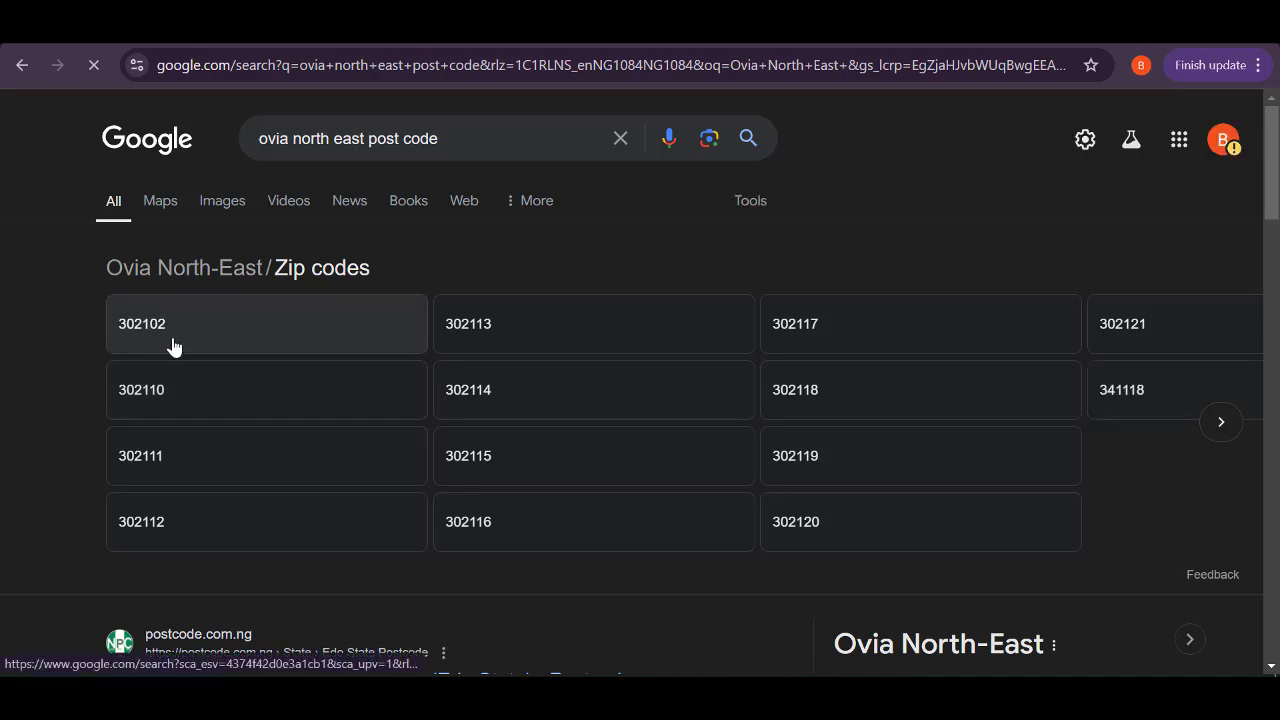
# Return to the address form, enter the first postal code from the search results and choose Edo as the state
pyautogui.click(300, 24)
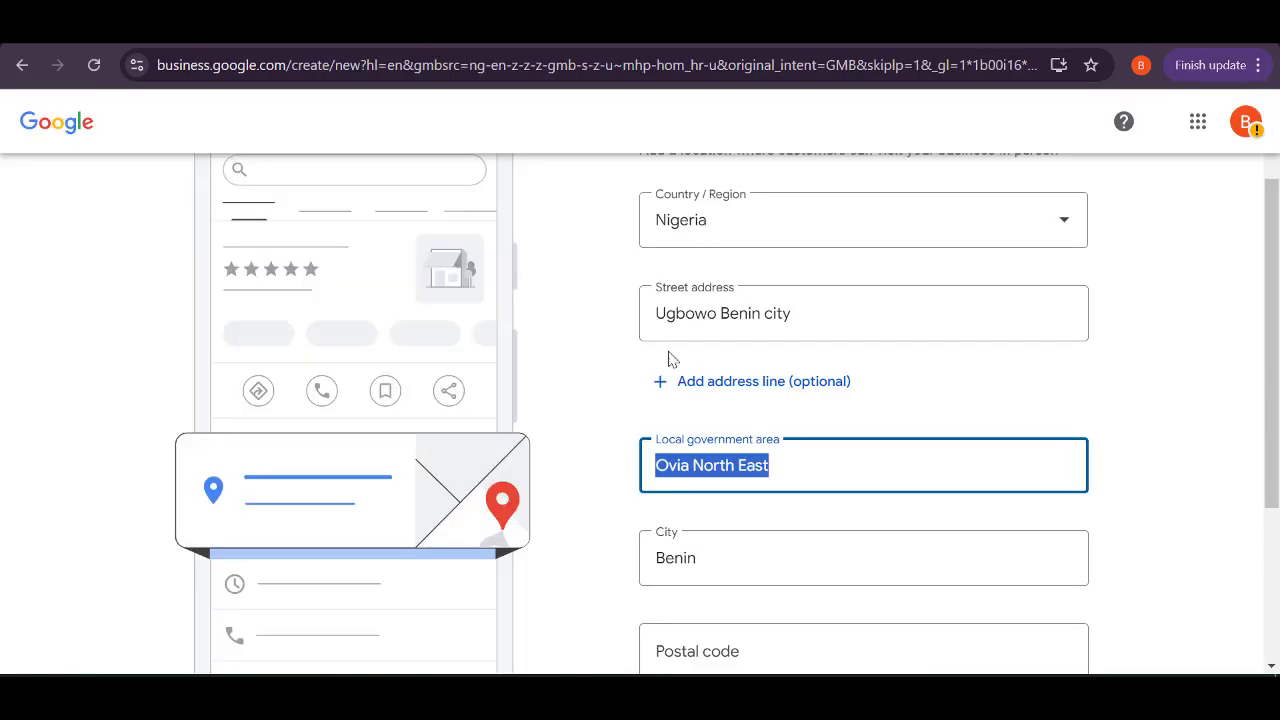
pyautogui.scroll(-3, 713, 551)
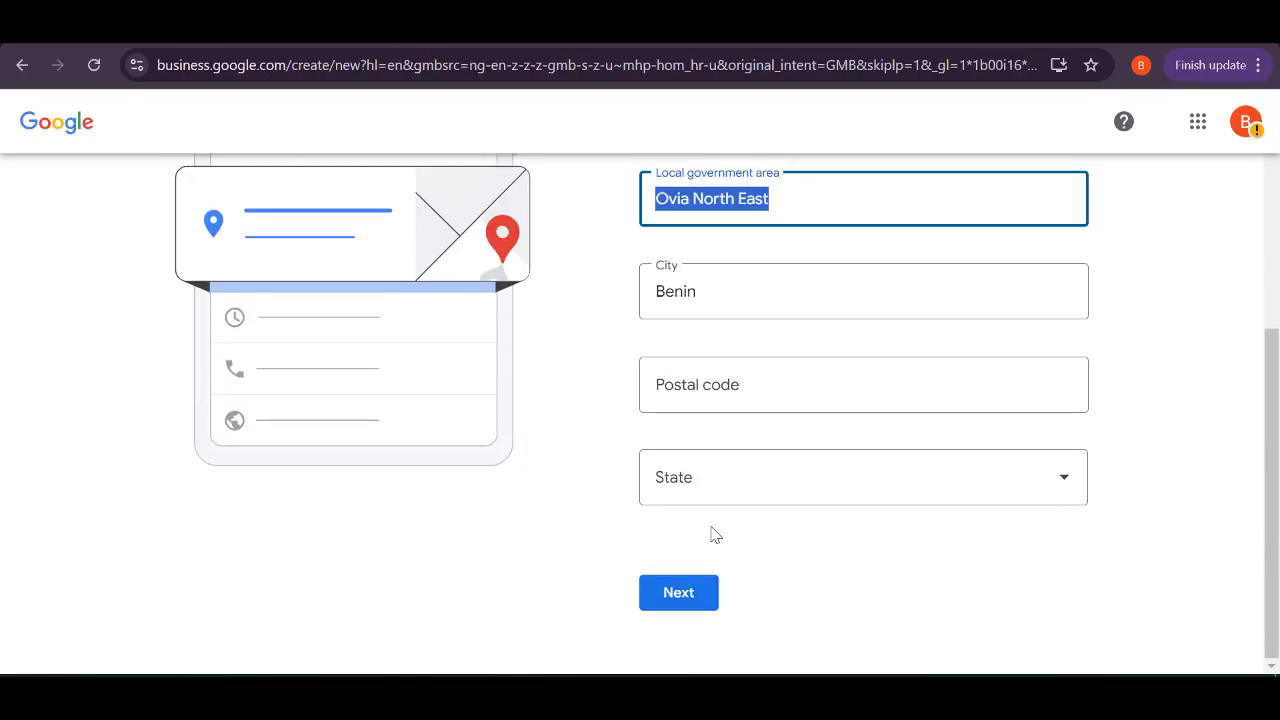
pyautogui.click(726, 392)
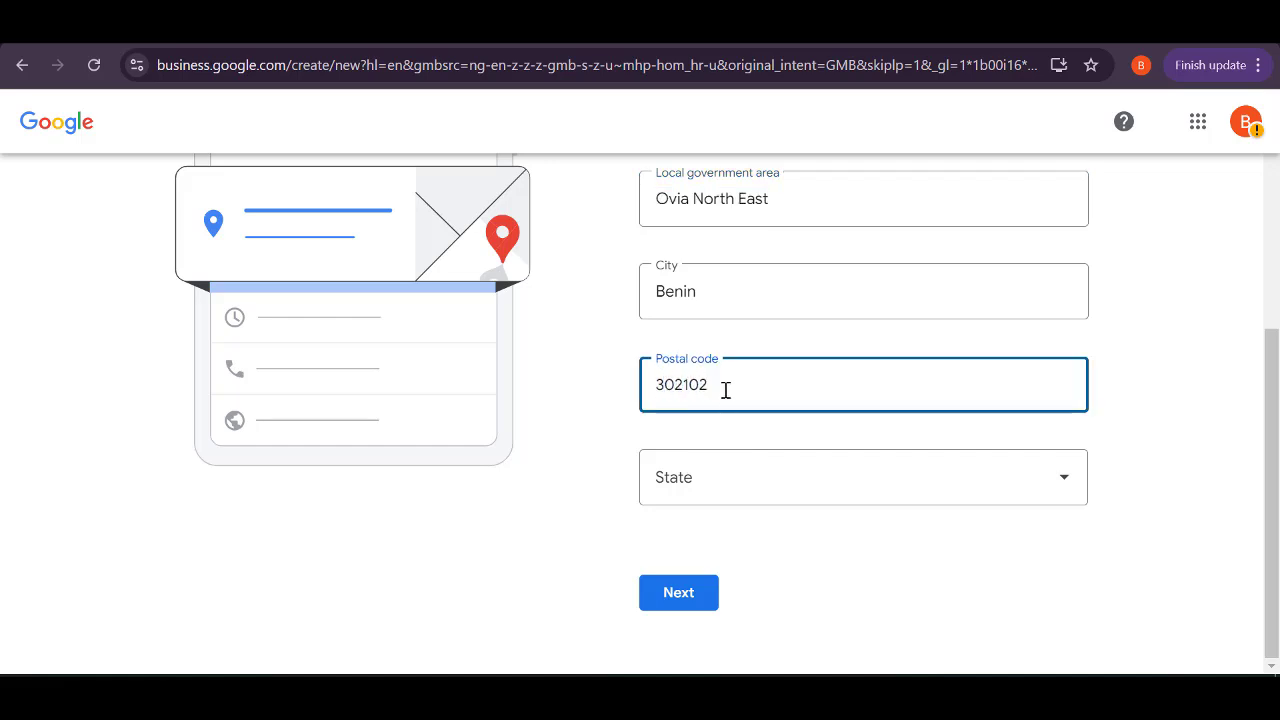
pyautogui.click(737, 497)
pyautogui.scroll(-3, 787, 393)
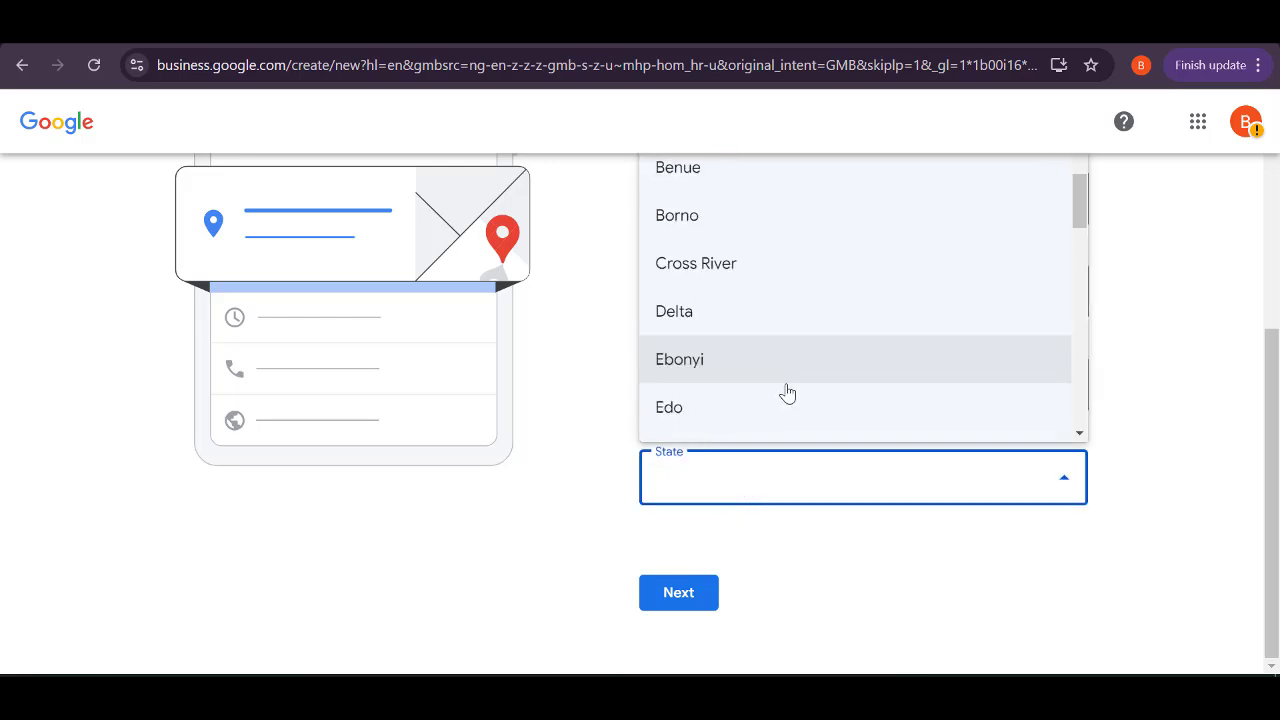
pyautogui.click(757, 406)
# Review the country, street address, local government area, city, postal code and state on the business address form
pyautogui.scroll(3, 800, 430)
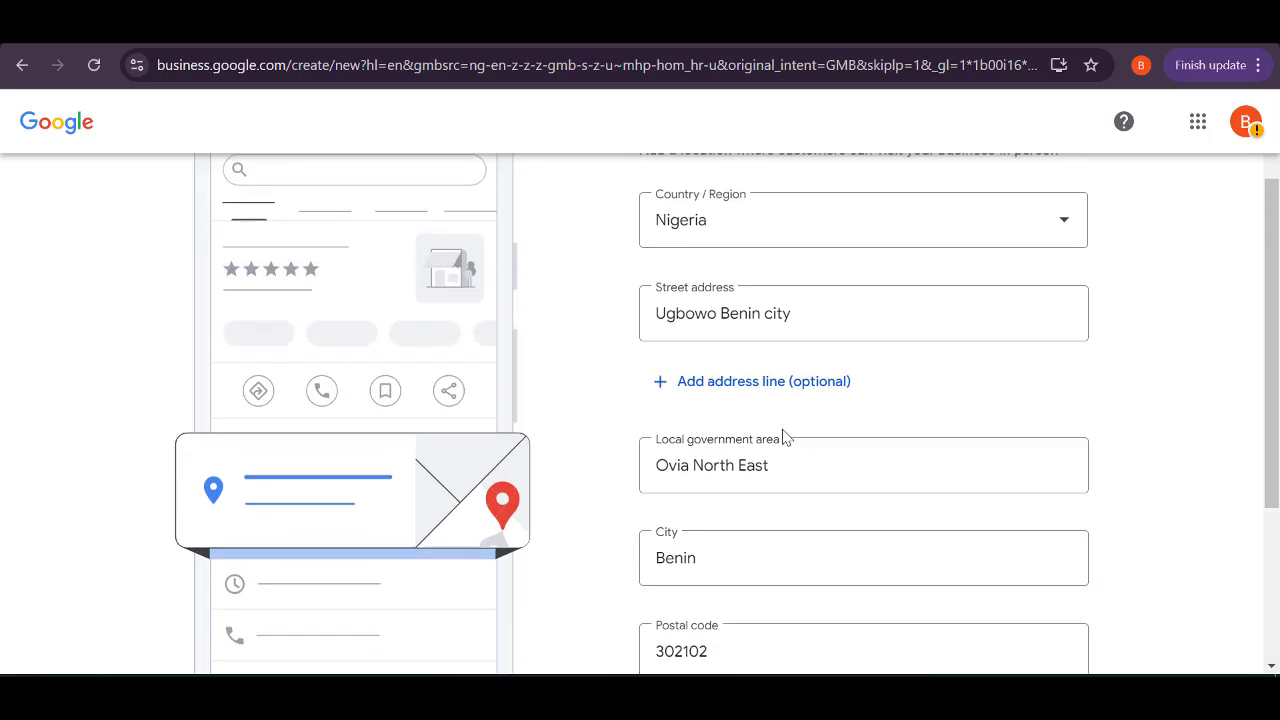
pyautogui.scroll(2, 785, 437)
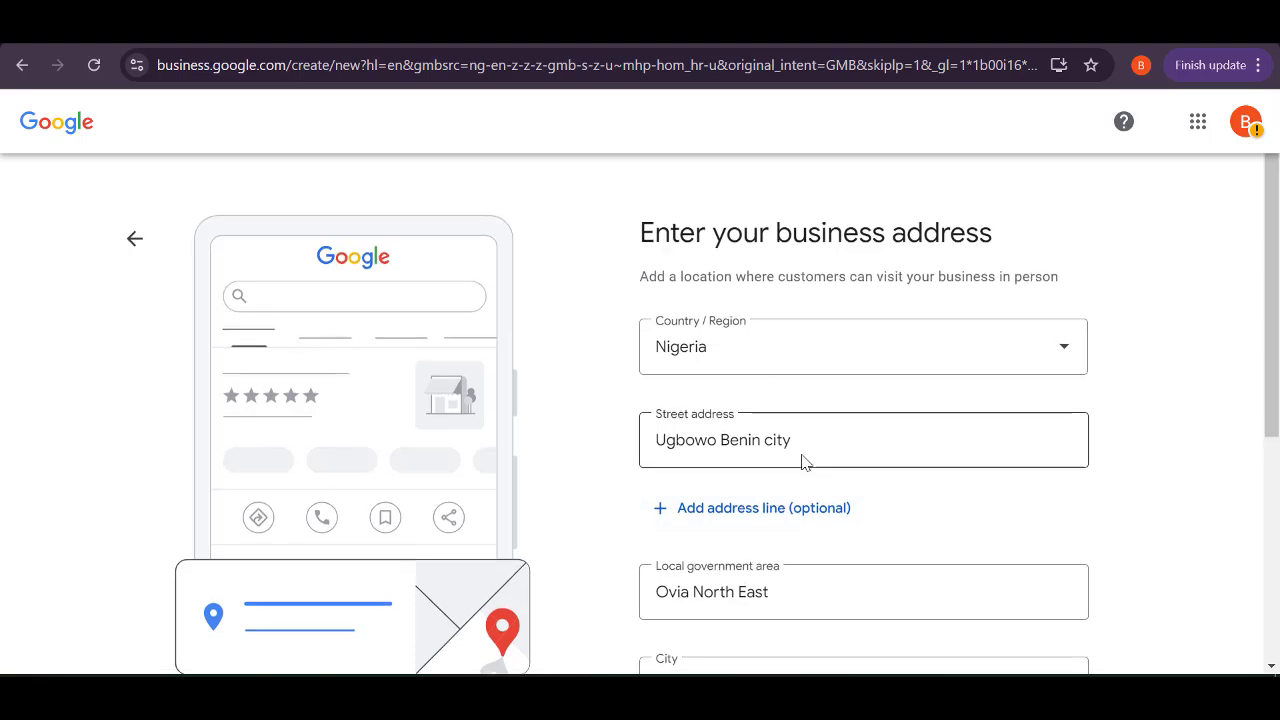
pyautogui.scroll(-2, 802, 462)
pyautogui.scroll(2, 783, 463)
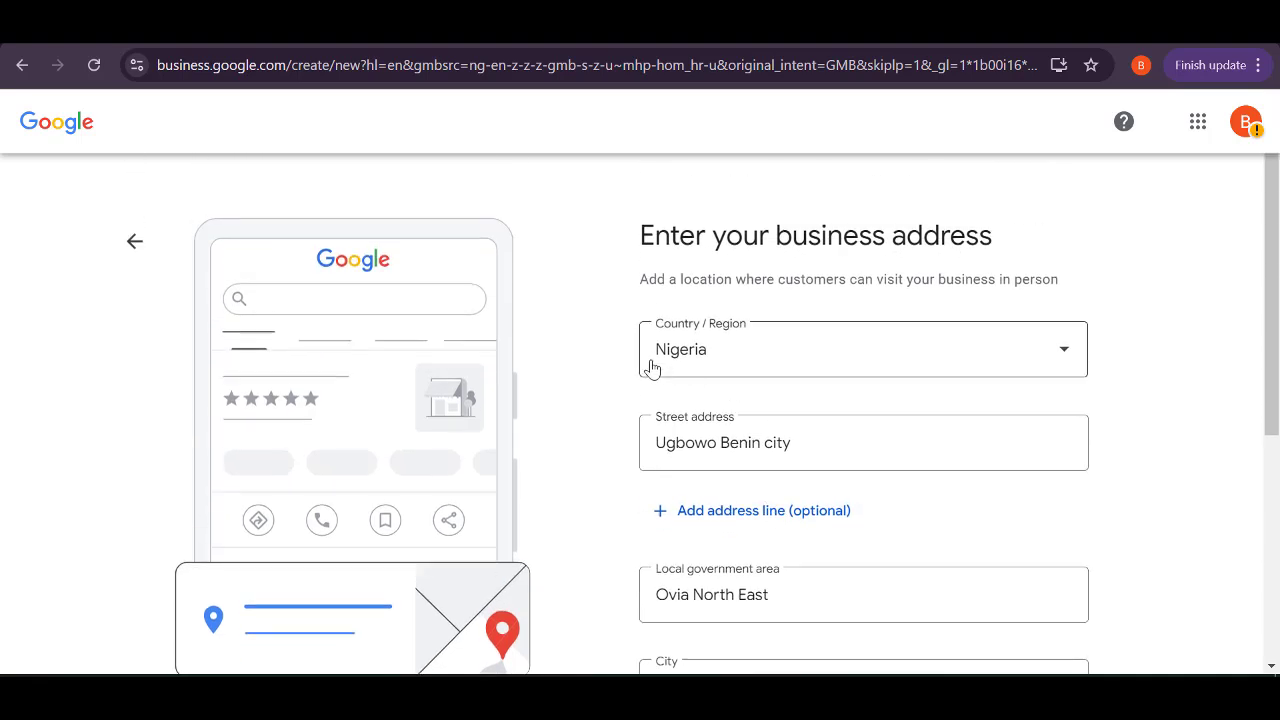
pyautogui.scroll(-1, 800, 380)
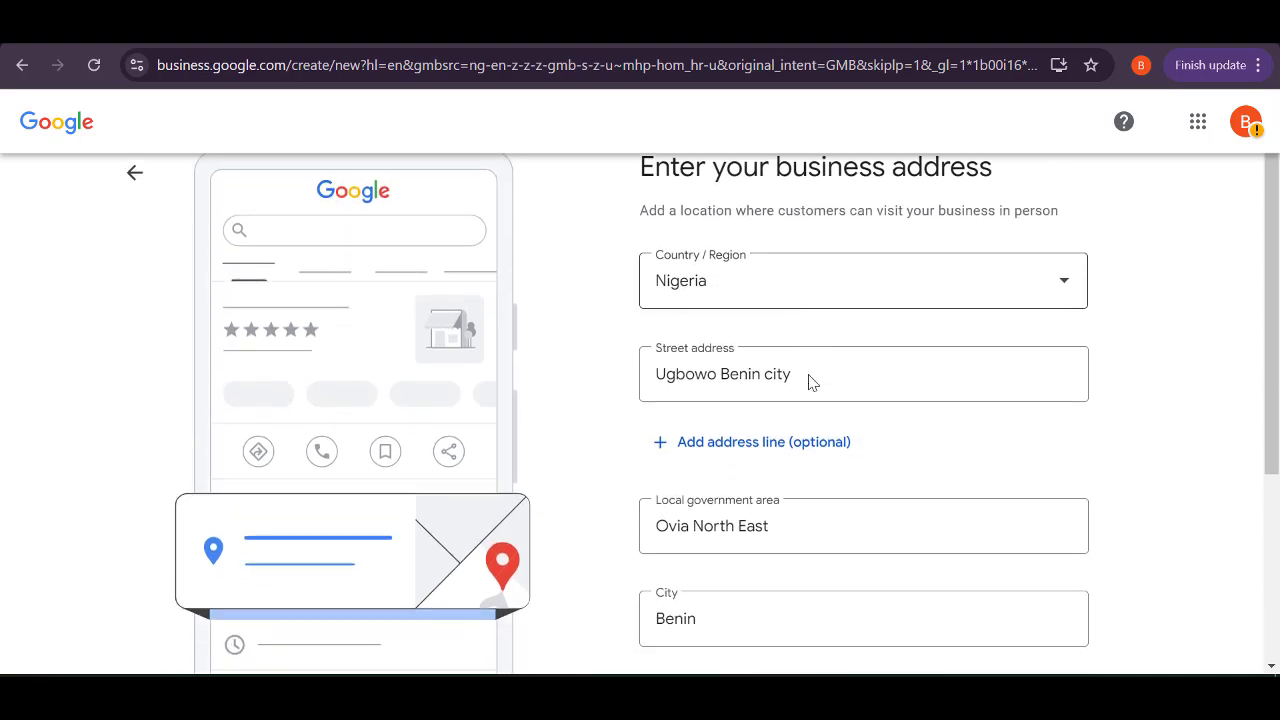
pyautogui.scroll(-2, 812, 383)
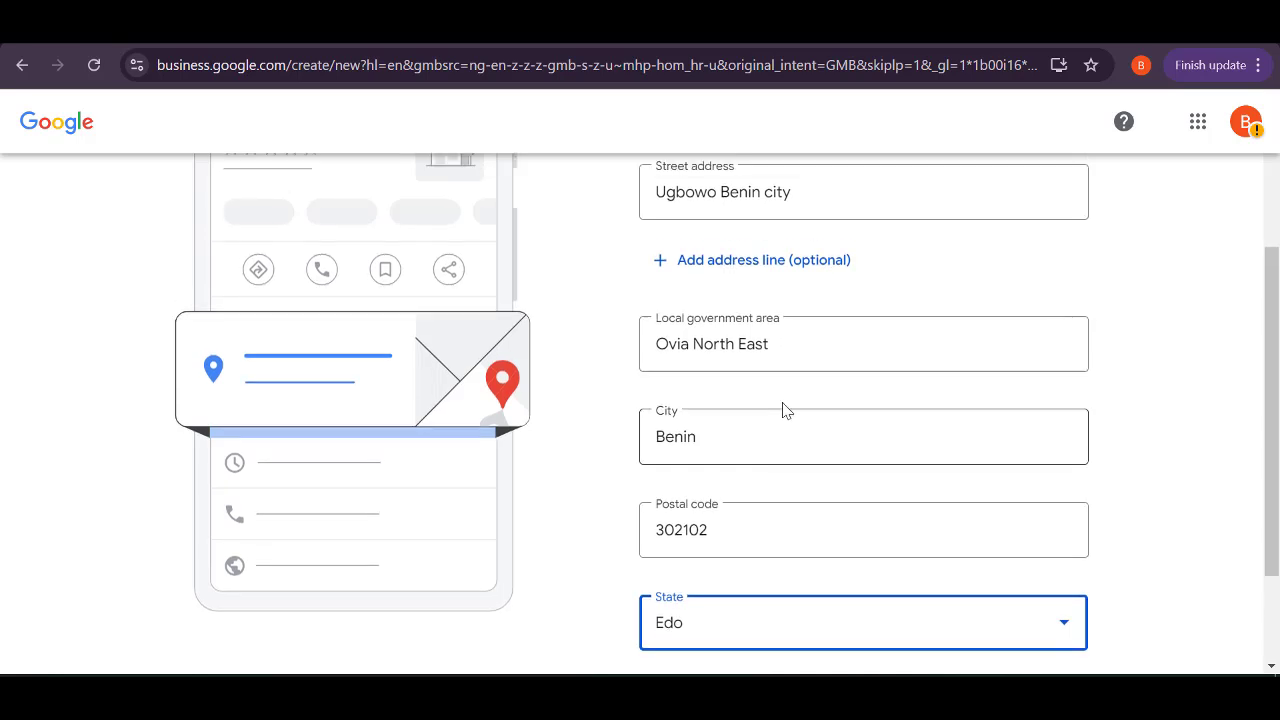
pyautogui.scroll(3, 780, 412)
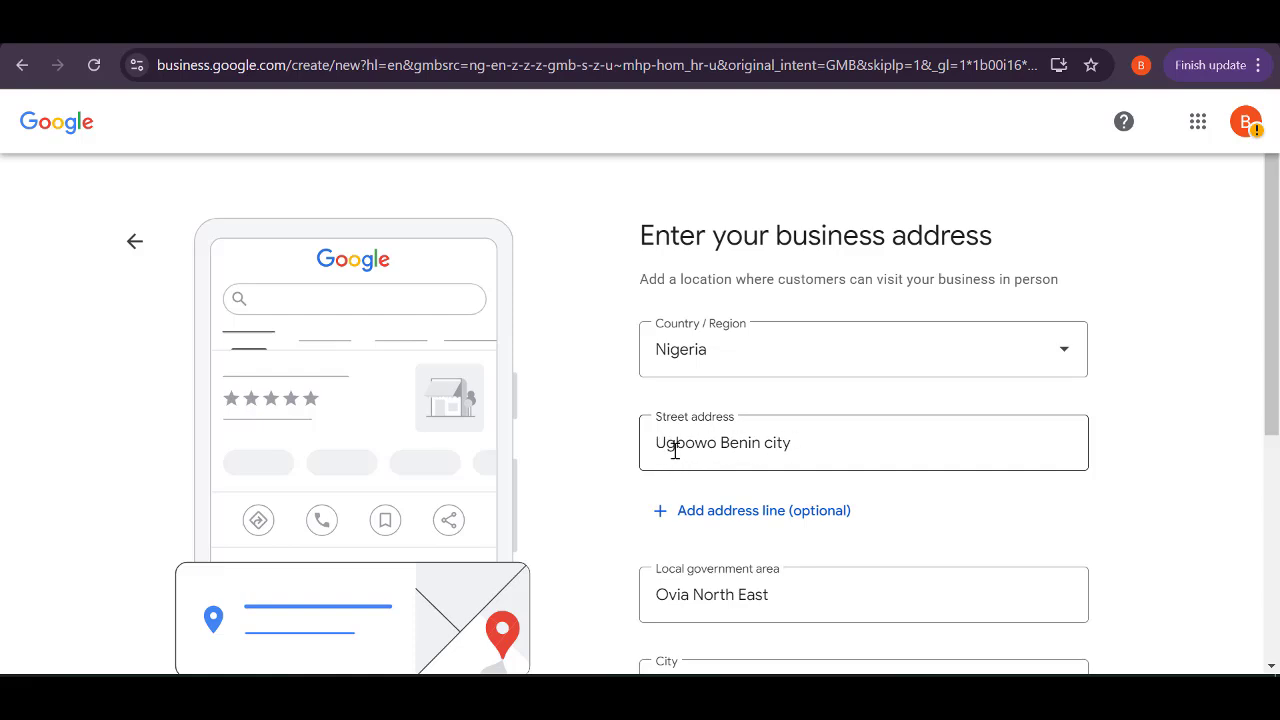
pyautogui.scroll(-1, 700, 450)
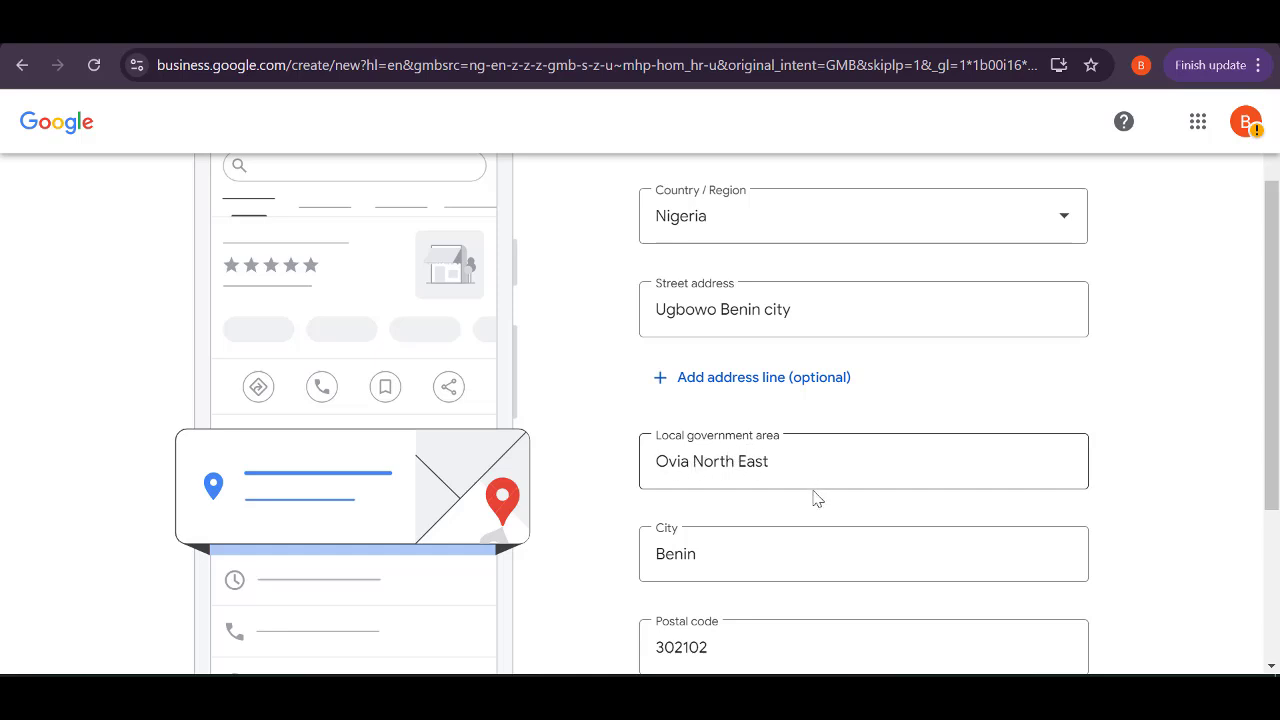
pyautogui.scroll(-1, 716, 451)
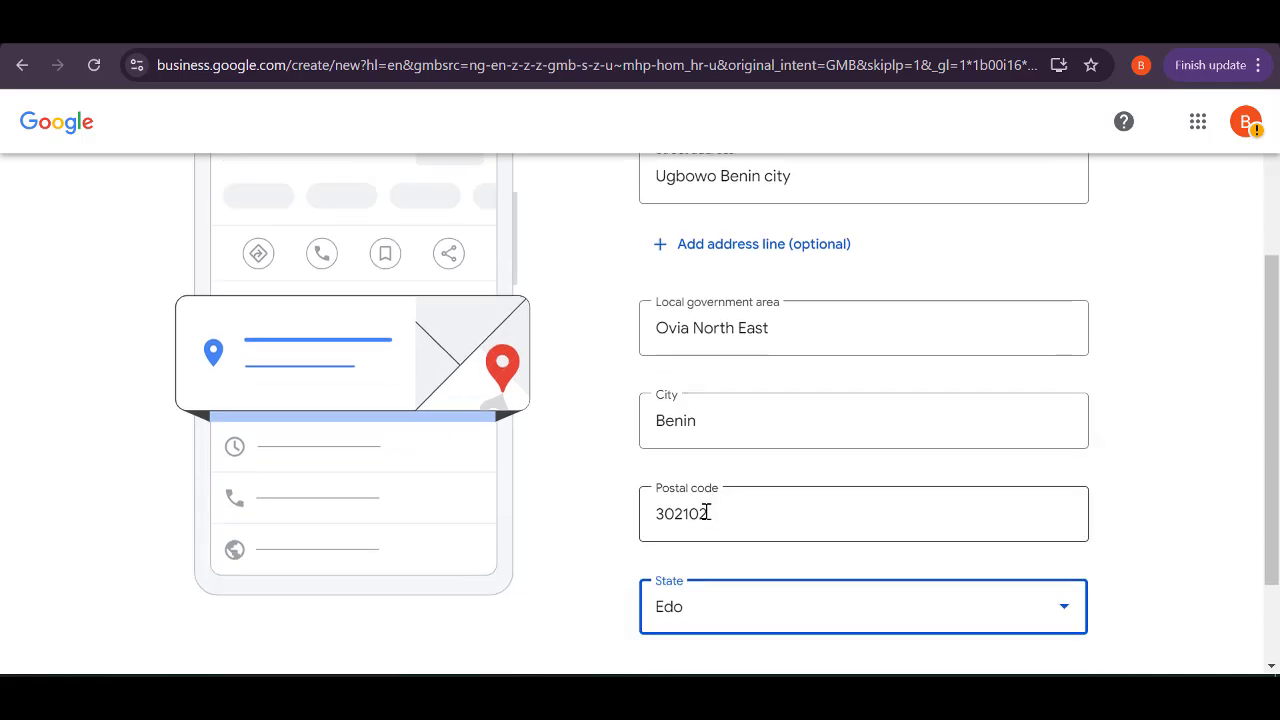
pyautogui.scroll(-1, 720, 580)
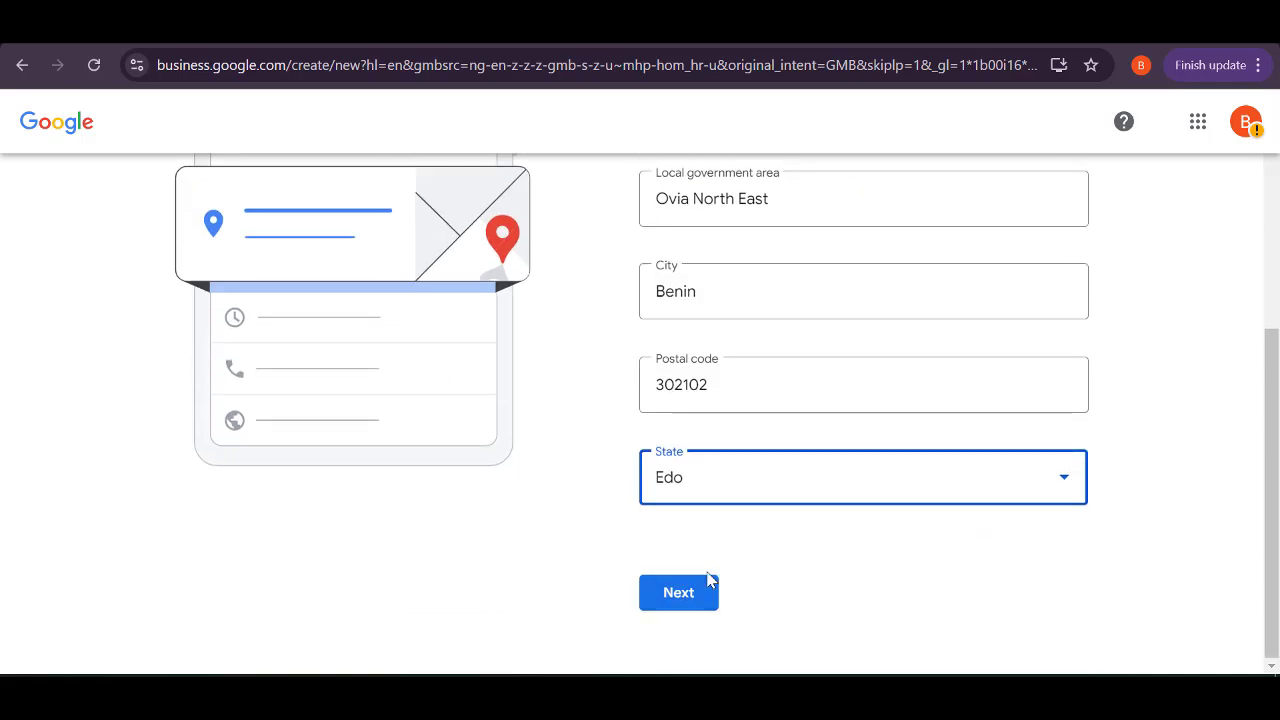
# Submit the business address and dismiss the browser's offer to save it
pyautogui.click(688, 600)
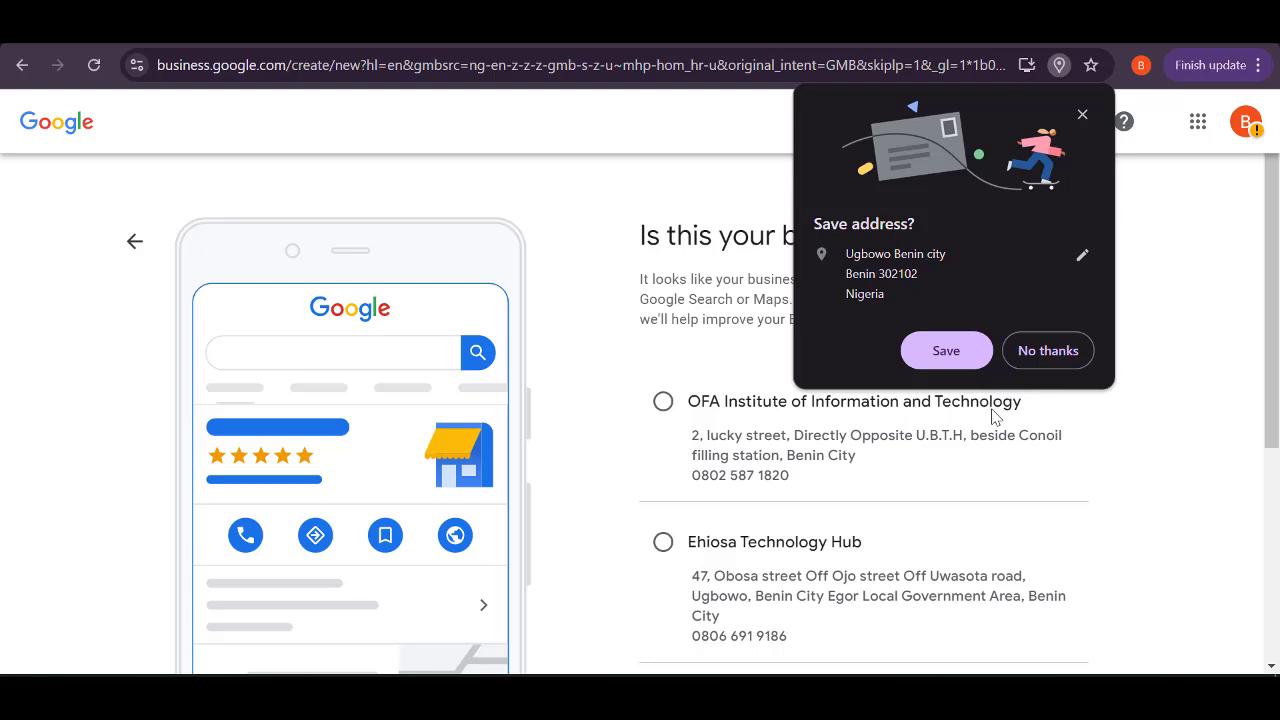
pyautogui.click(1080, 116)
# Look through the suggested existing businesses, choose None of these and continue to the location map
pyautogui.scroll(-3, 777, 517)
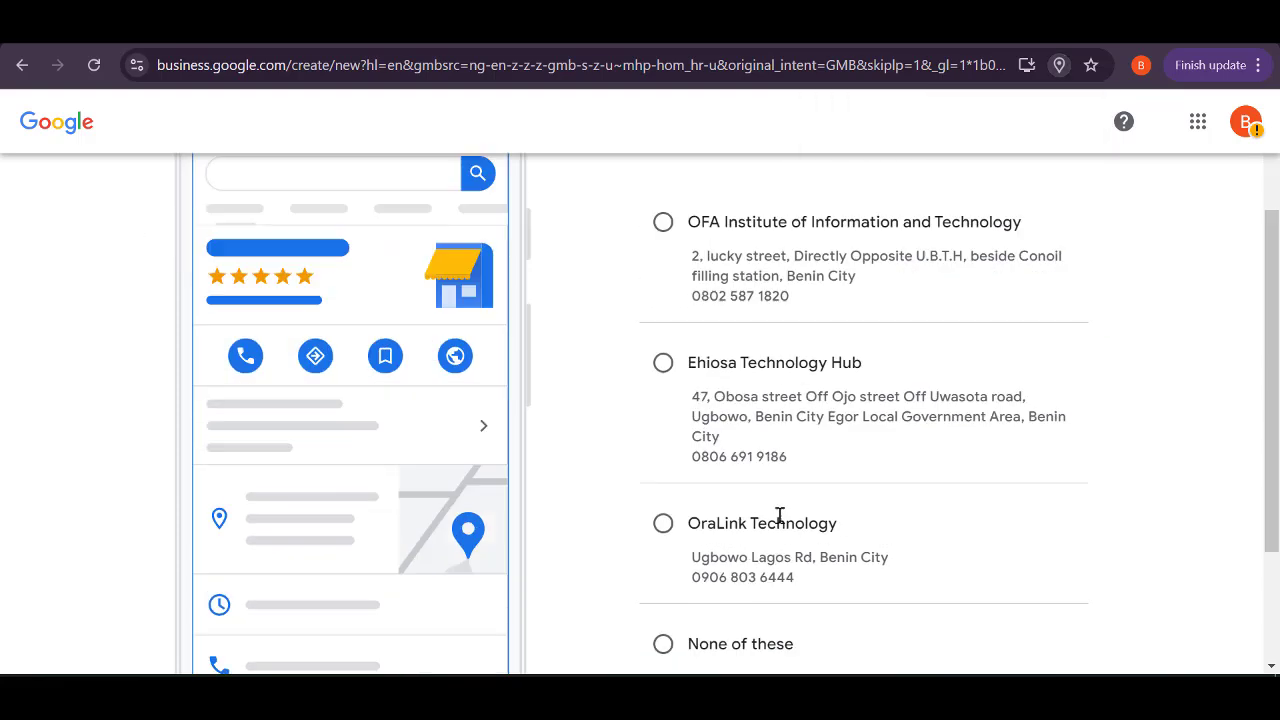
pyautogui.scroll(1, 750, 560)
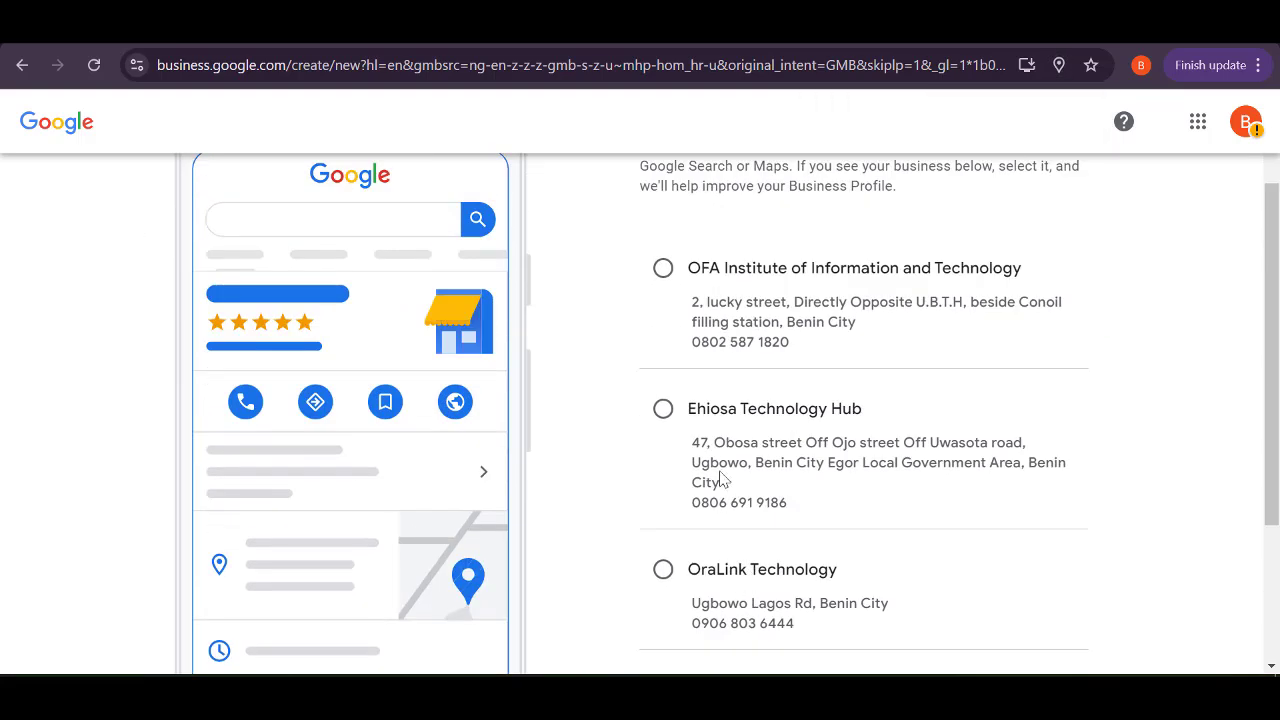
pyautogui.scroll(2, 722, 480)
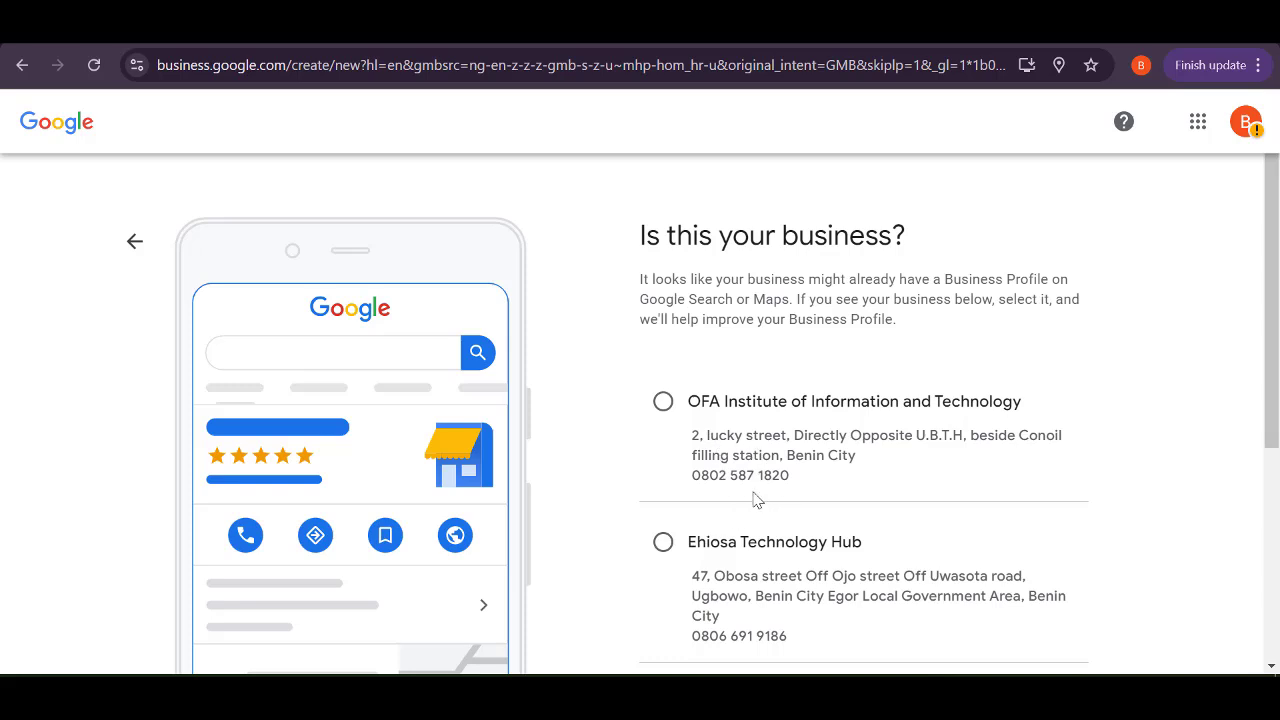
pyautogui.scroll(-3, 760, 494)
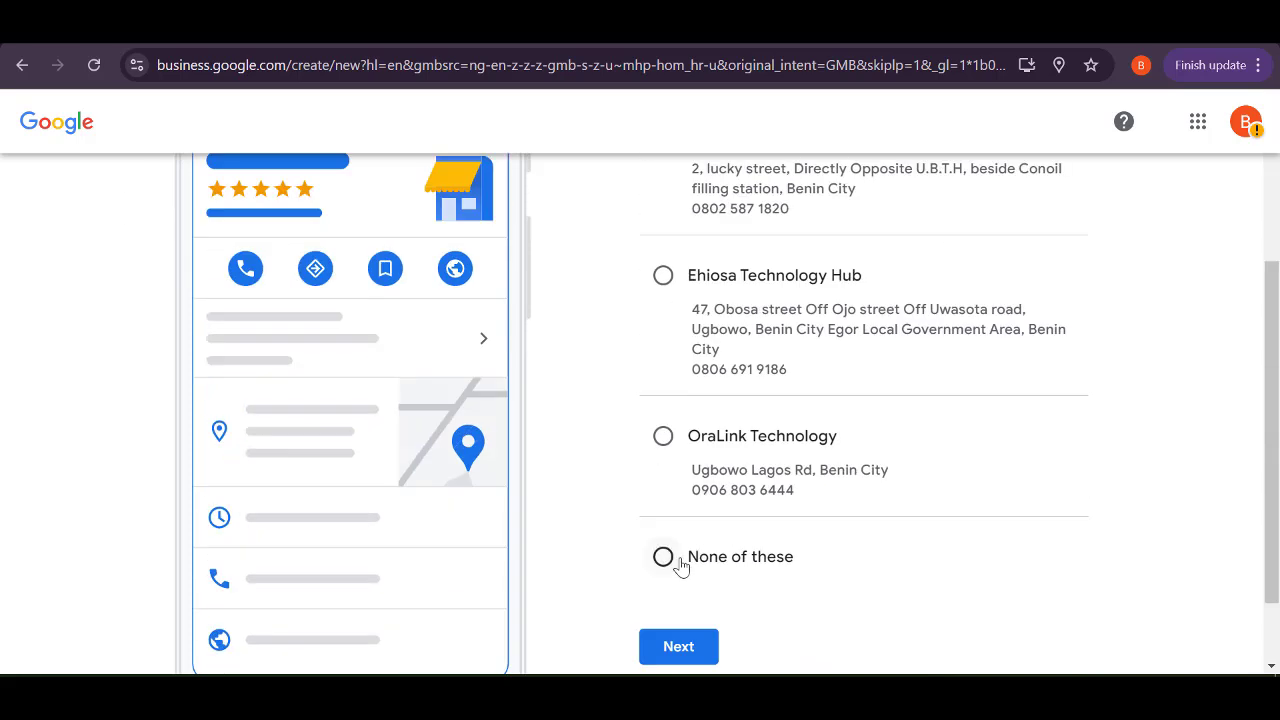
pyautogui.click(664, 562)
pyautogui.scroll(-1, 740, 600)
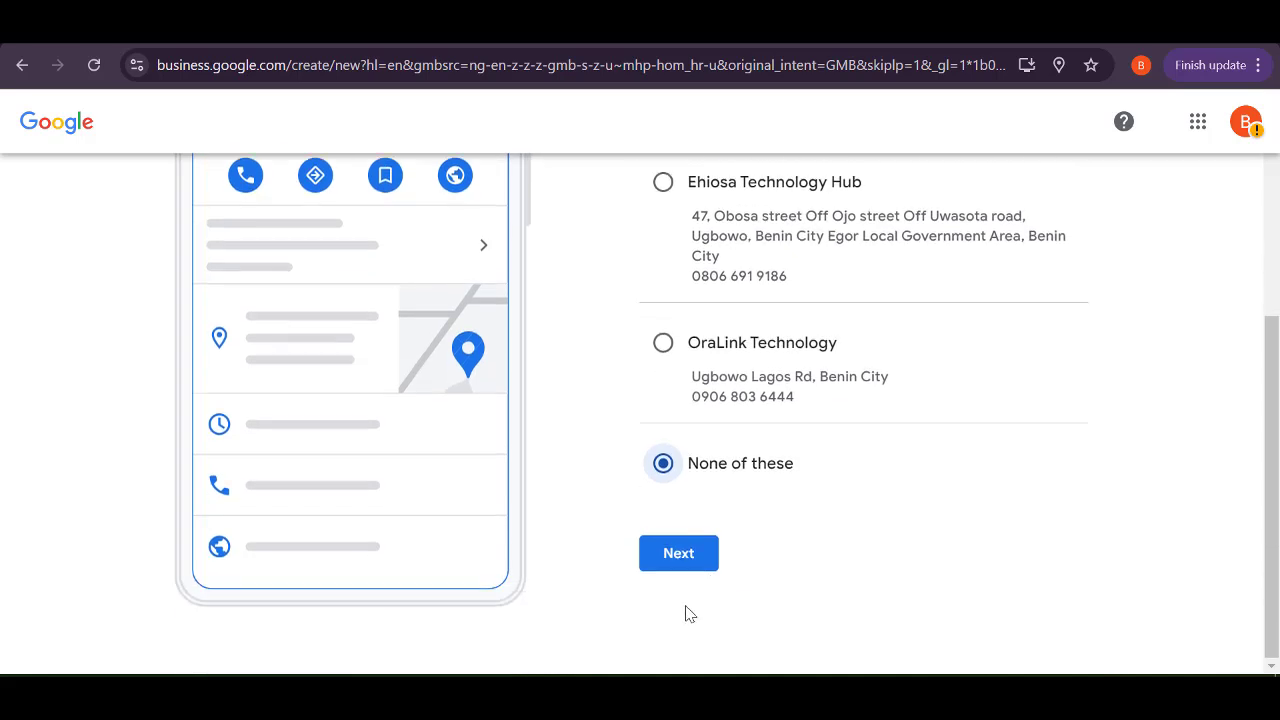
pyautogui.click(680, 564)
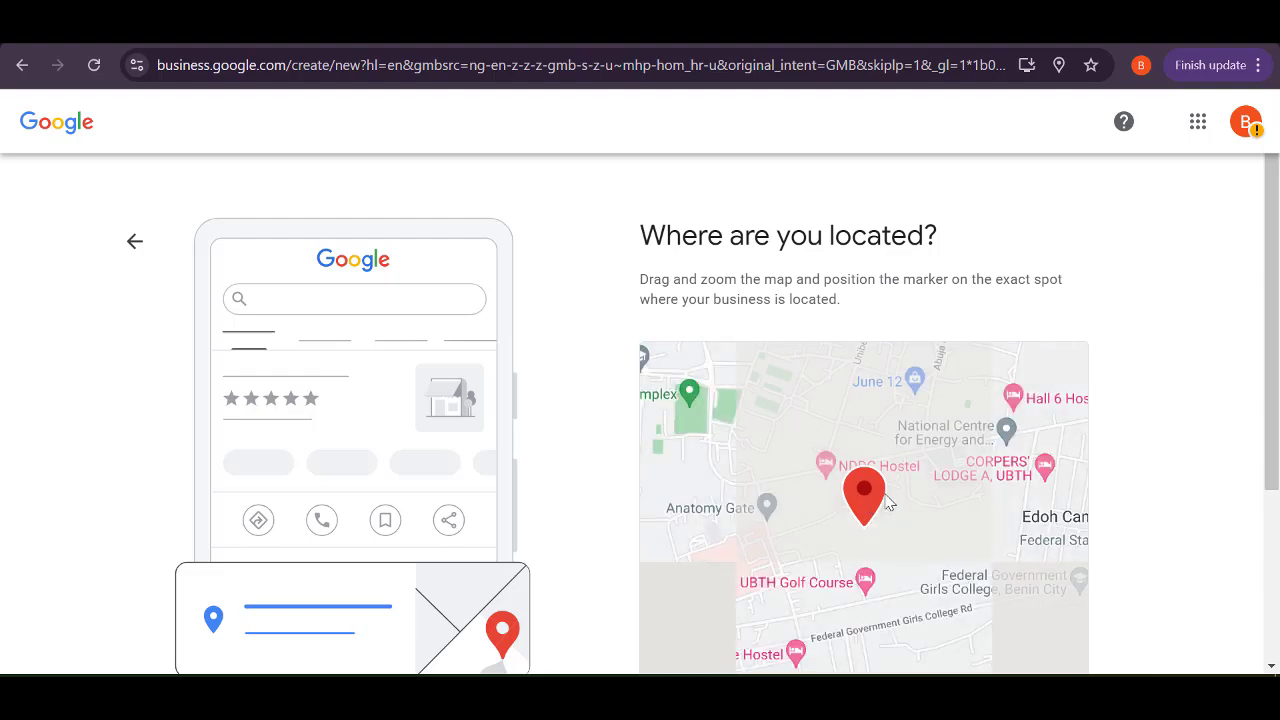
# Adjust the location map slightly under the business marker, finish the adjustment and continue to the contact details
pyautogui.scroll(-3, 1125, 533)
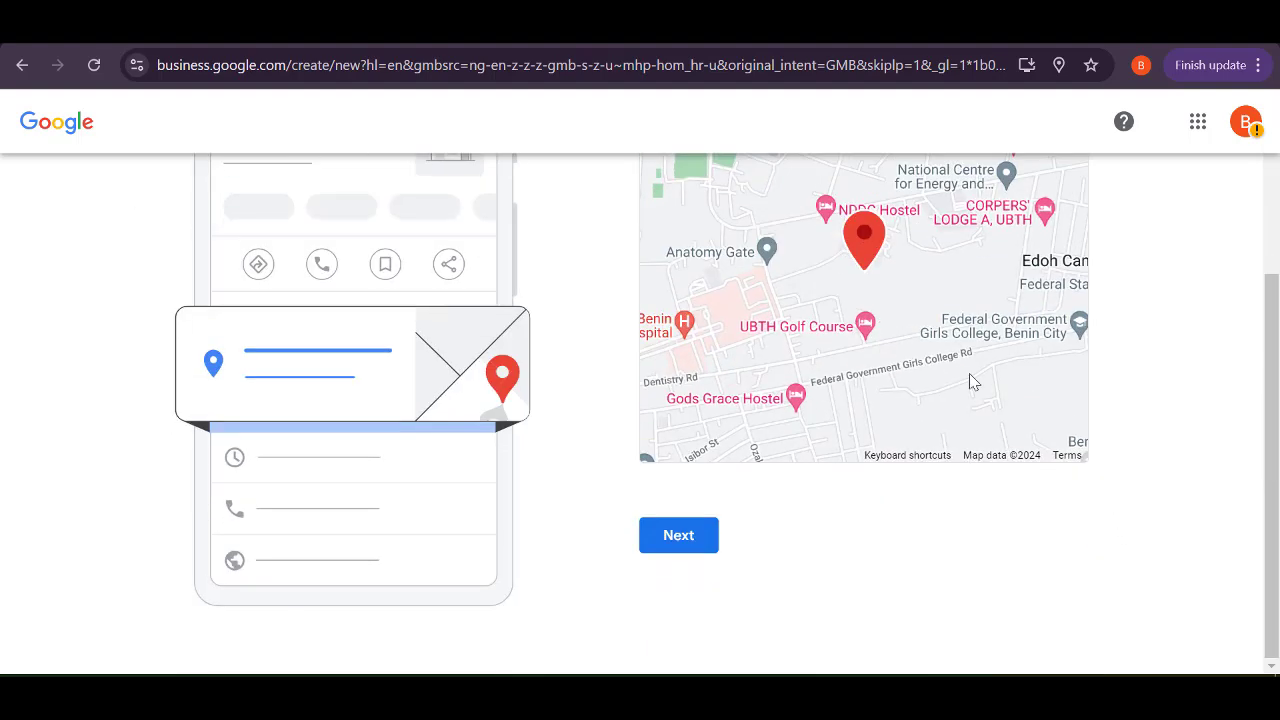
pyautogui.scroll(3, 1131, 363)
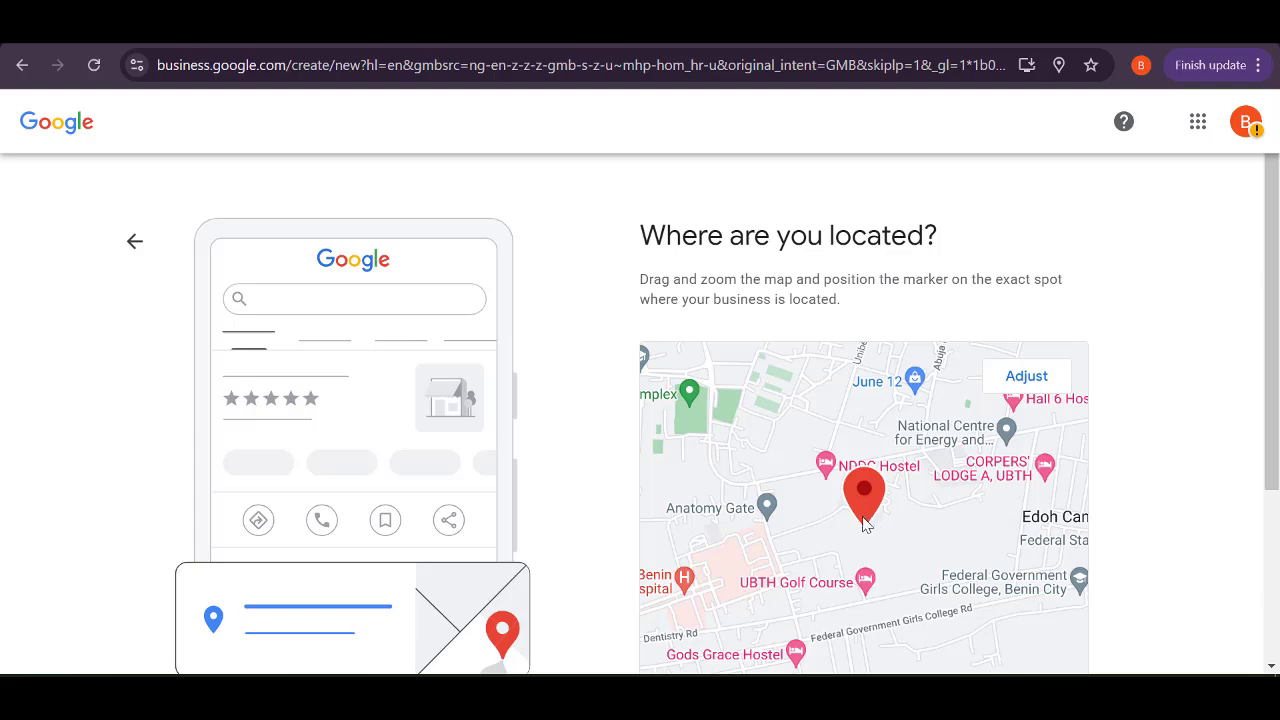
pyautogui.scroll(-3, 847, 503)
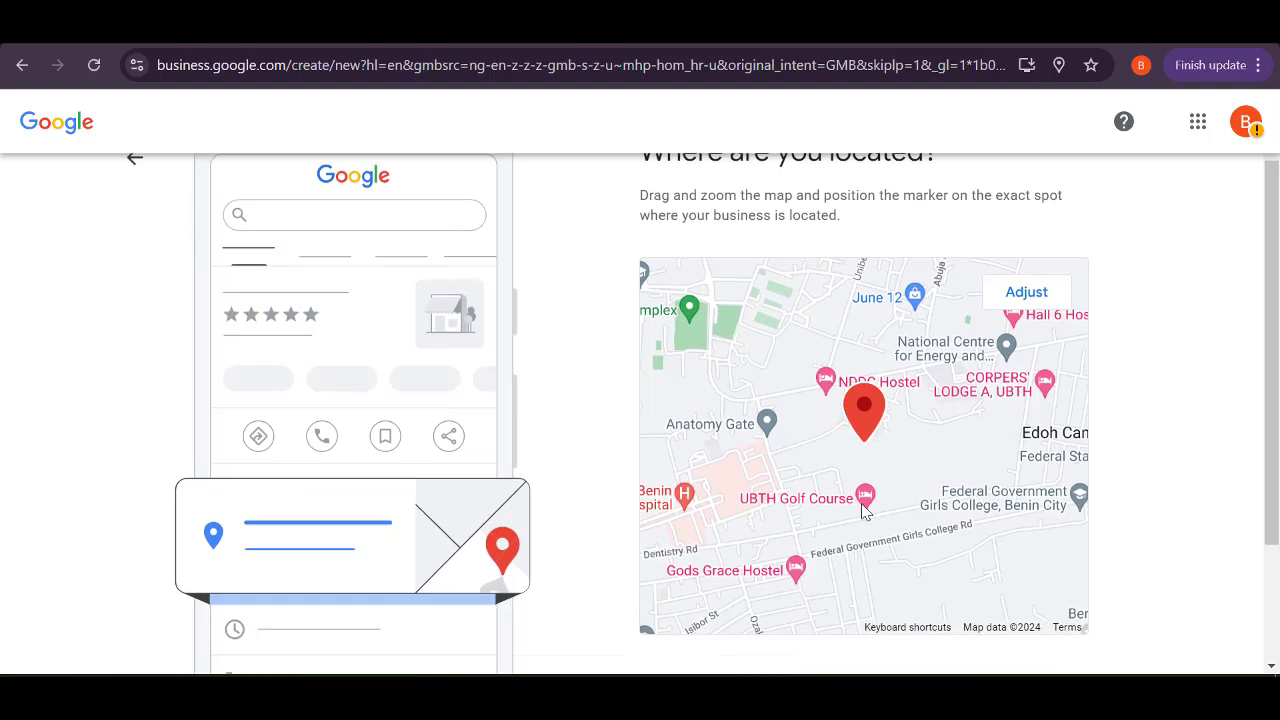
pyautogui.scroll(2, 808, 503)
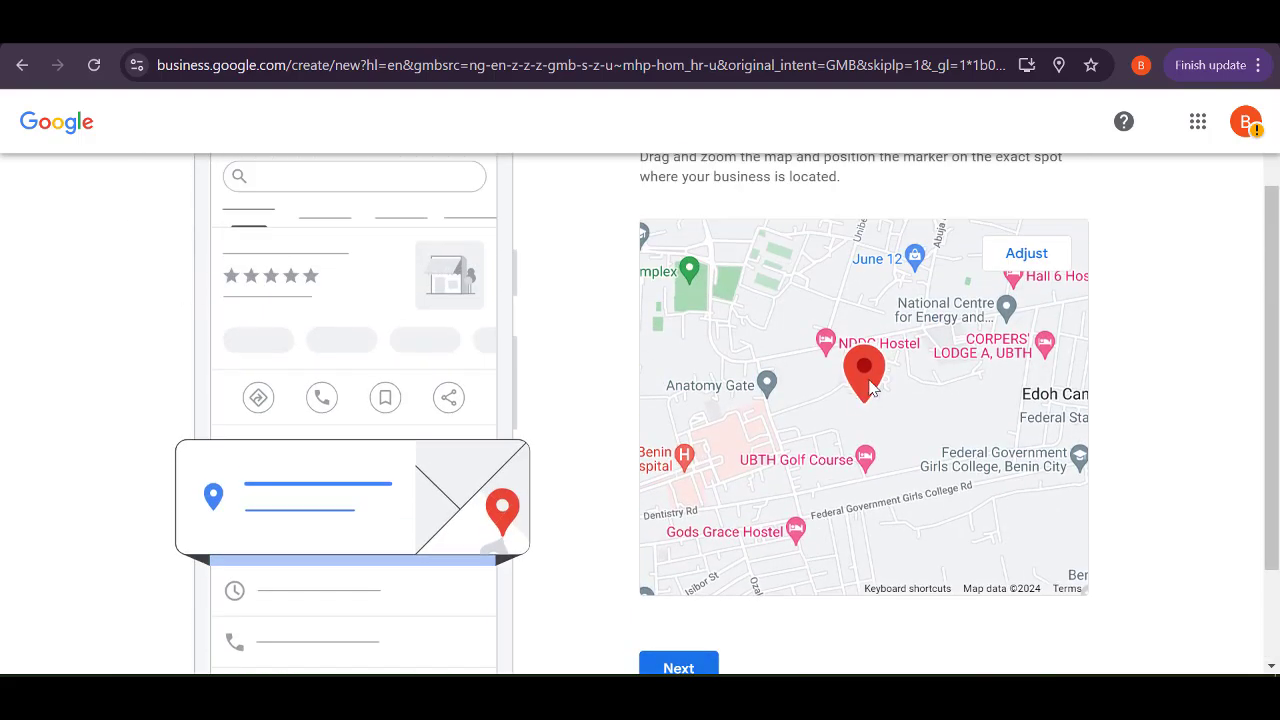
pyautogui.scroll(1, 872, 405)
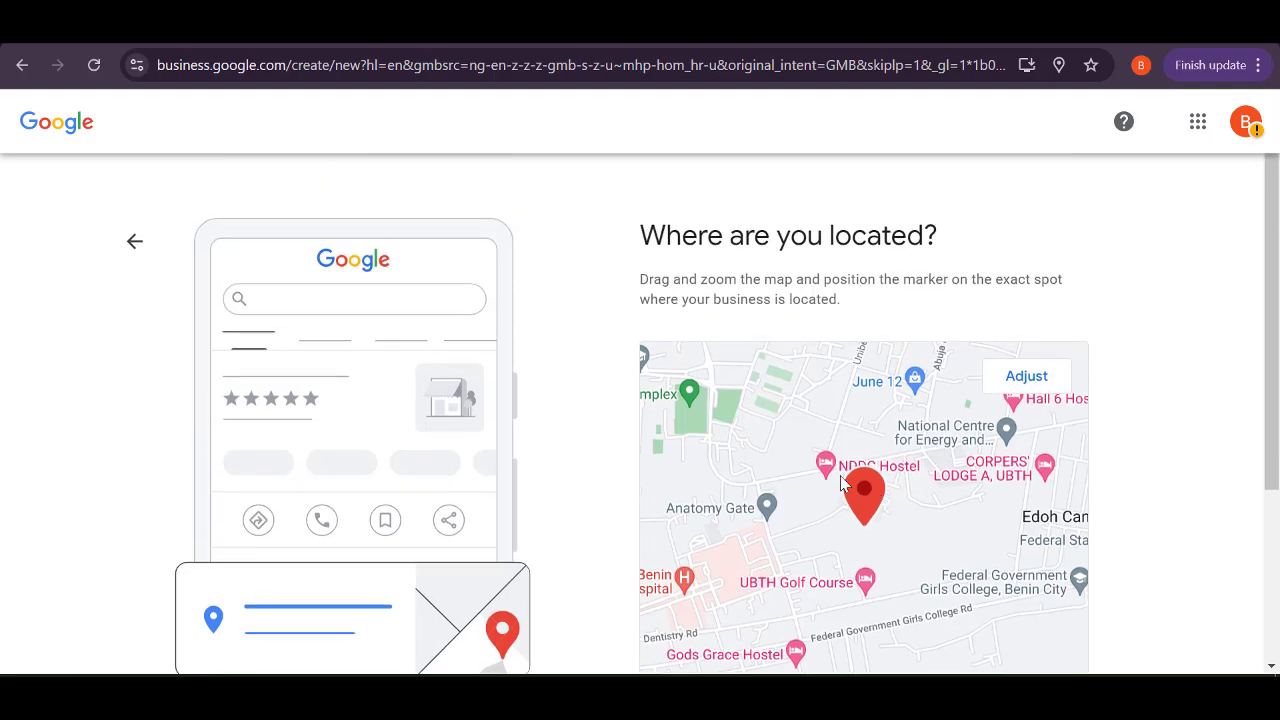
pyautogui.scroll(-3, 823, 531)
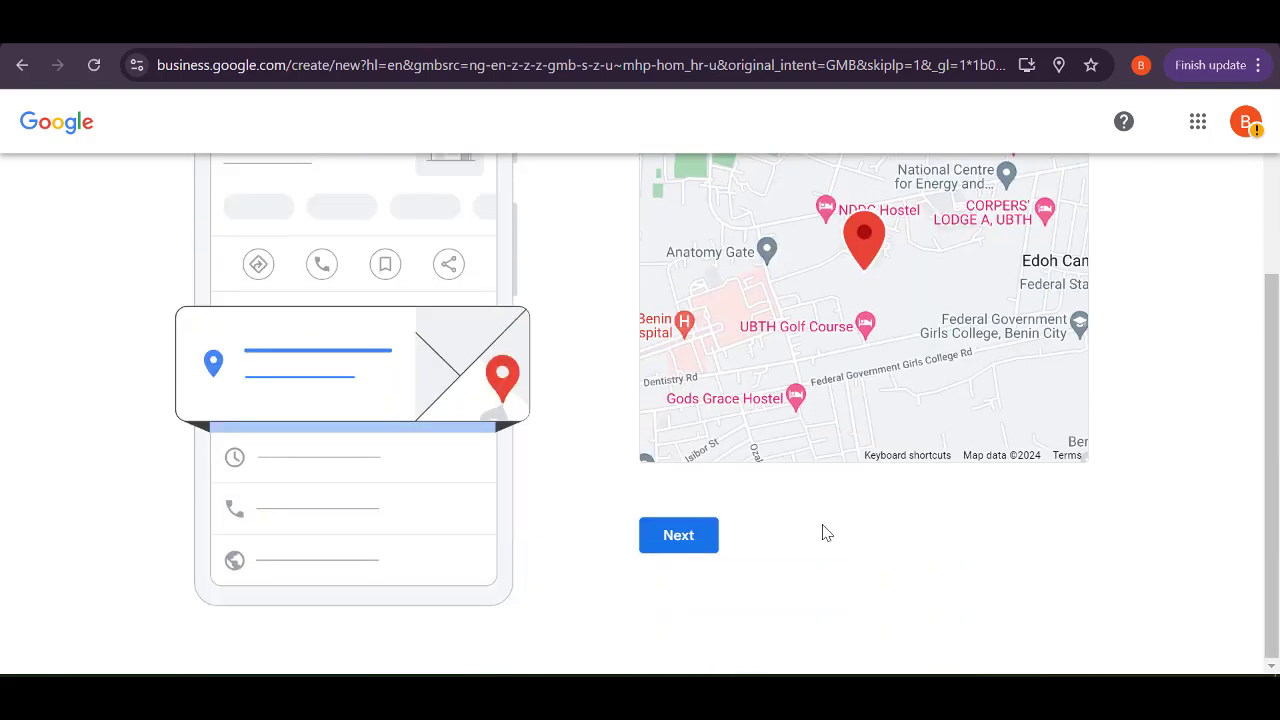
pyautogui.scroll(2, 1032, 268)
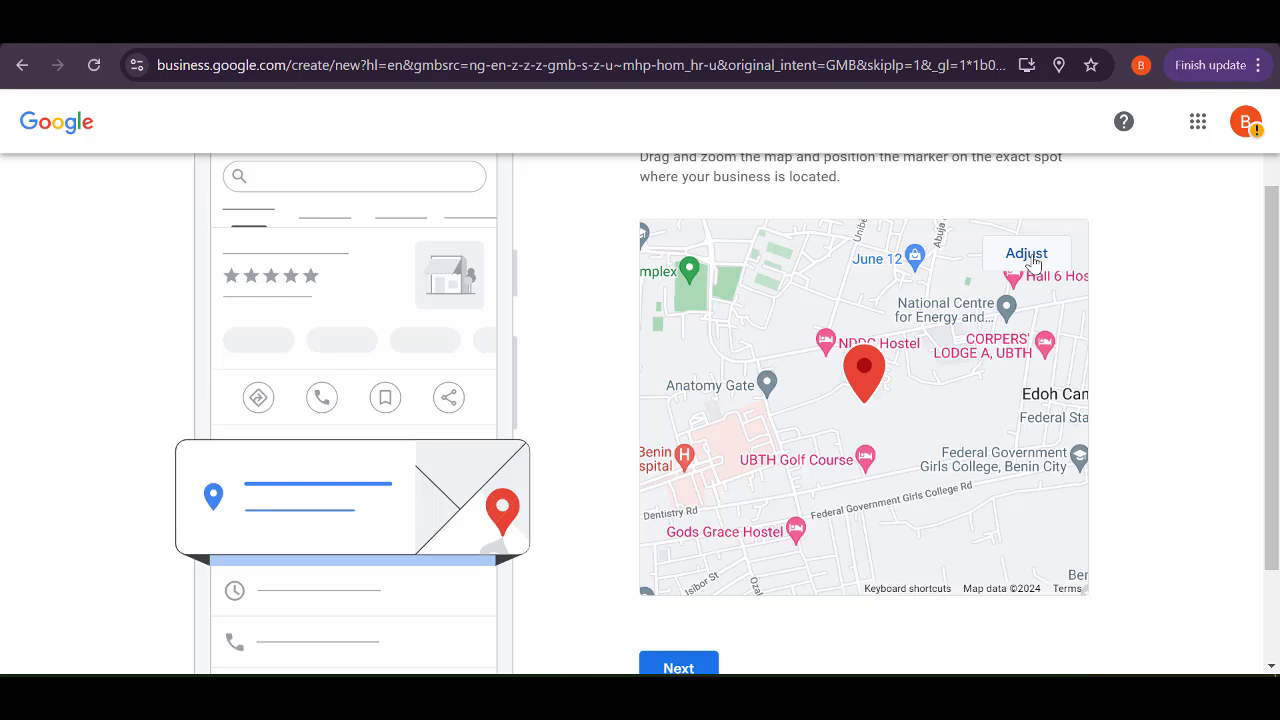
pyautogui.click(1034, 261)
pyautogui.moveTo(877, 368)
pyautogui.mouseDown()
pyautogui.moveTo(880, 394)
pyautogui.moveTo(883, 374)
pyautogui.moveTo(859, 356)
pyautogui.moveTo(878, 359)
pyautogui.mouseUp()
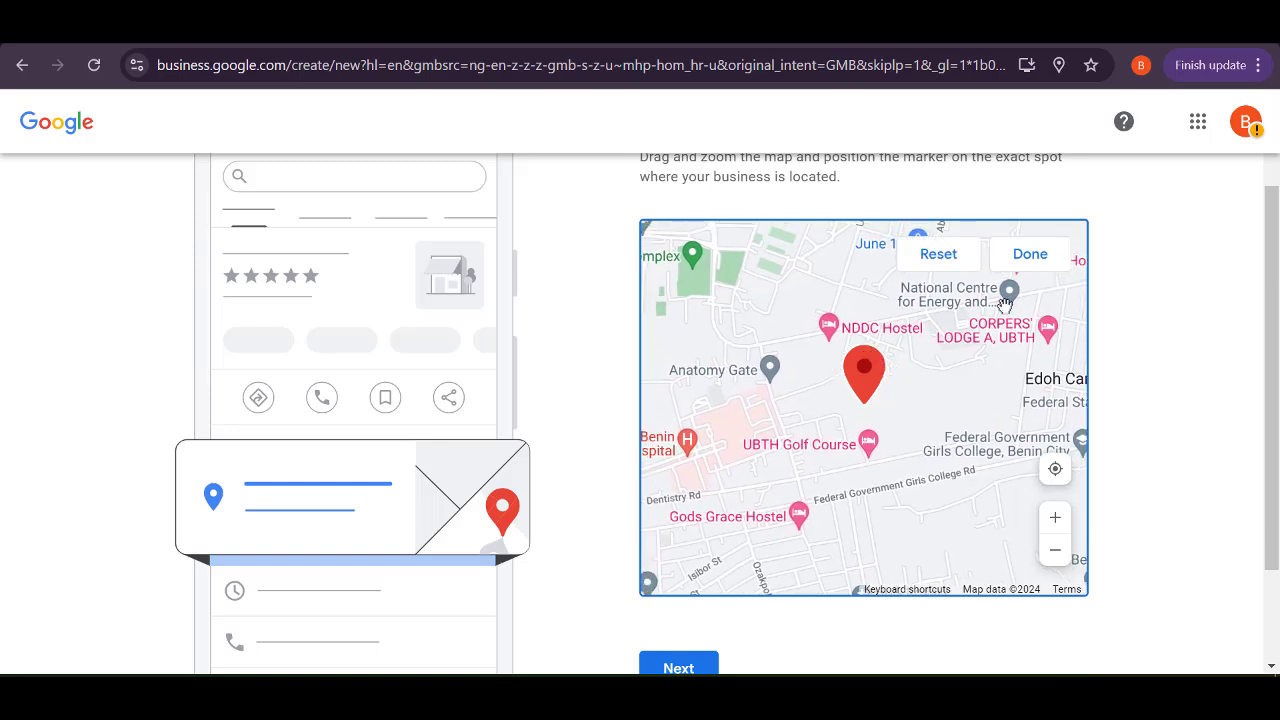
pyautogui.click(1040, 255)
pyautogui.scroll(-3, 851, 480)
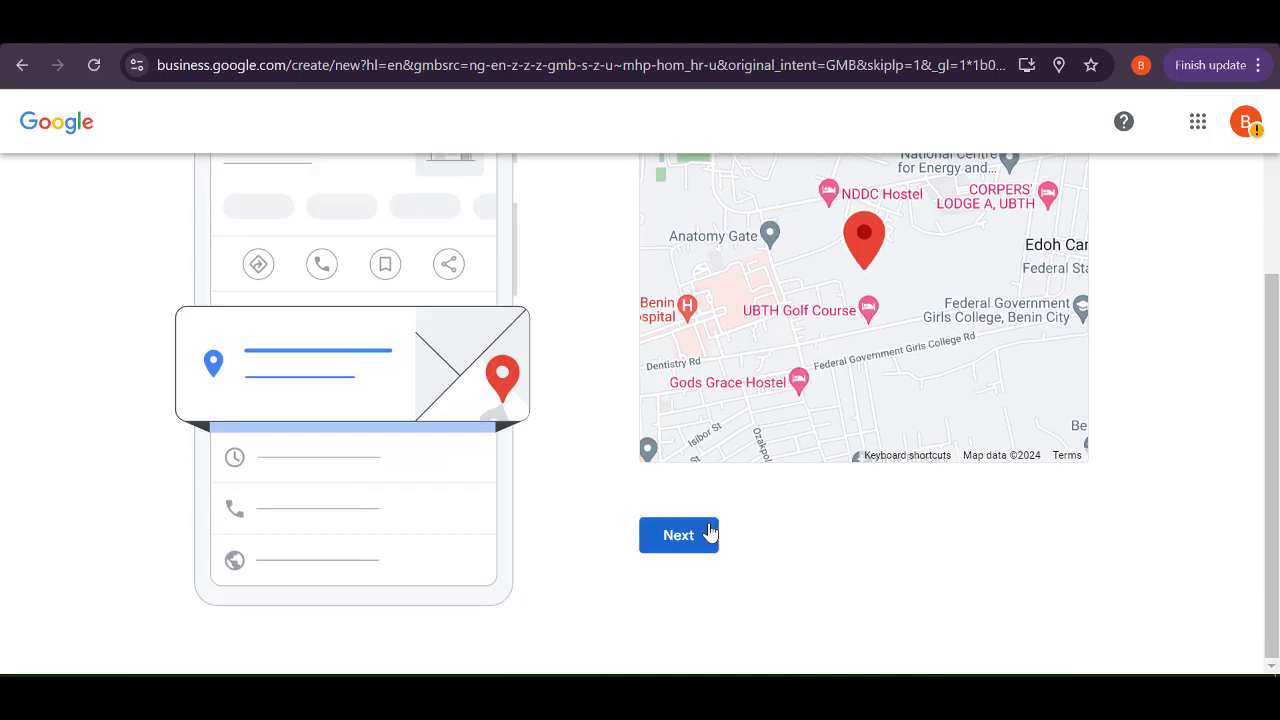
pyautogui.click(706, 535)
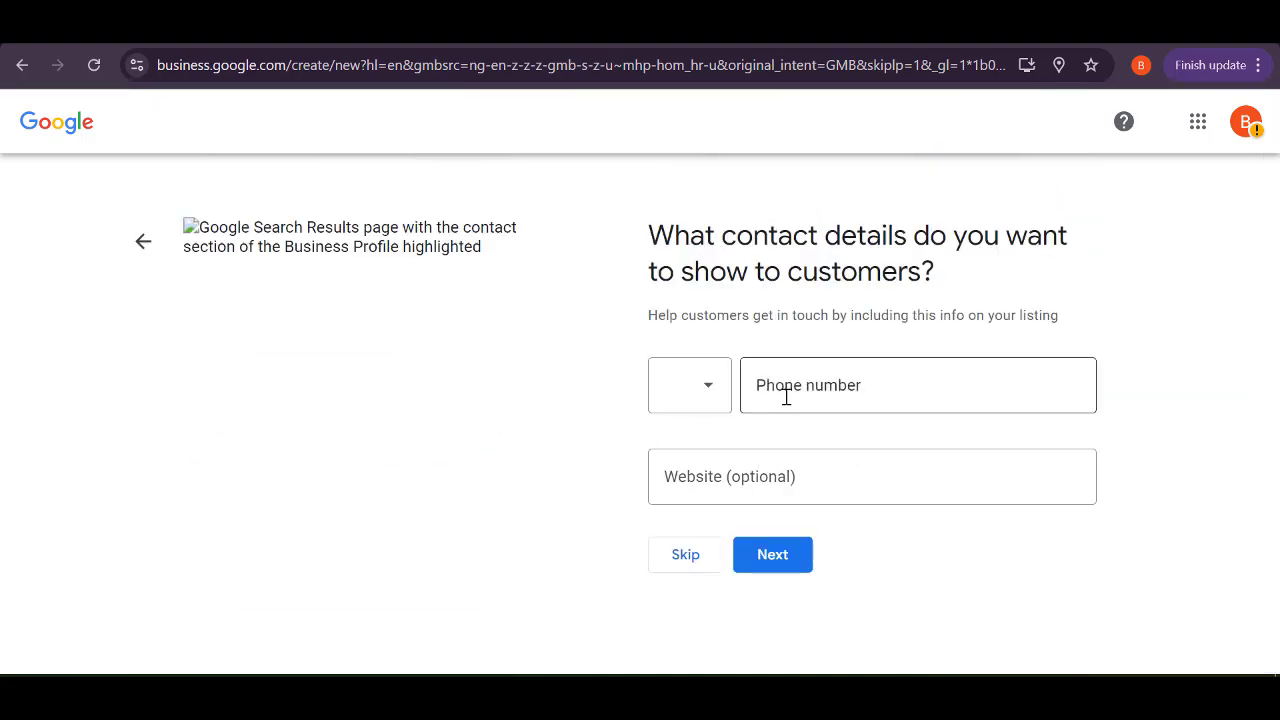
# Look through the phone country code list for Nigeria (+234) and close it without changing the selection
pyautogui.click(711, 396)
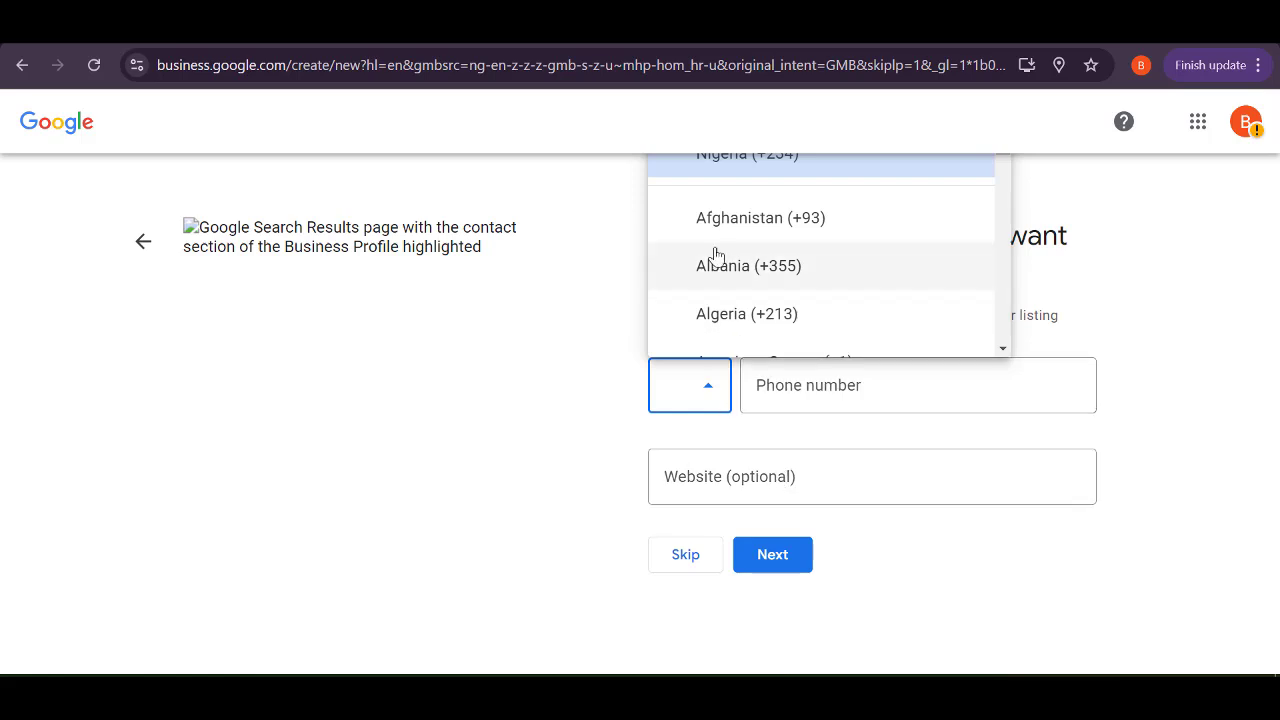
pyautogui.click(686, 400)
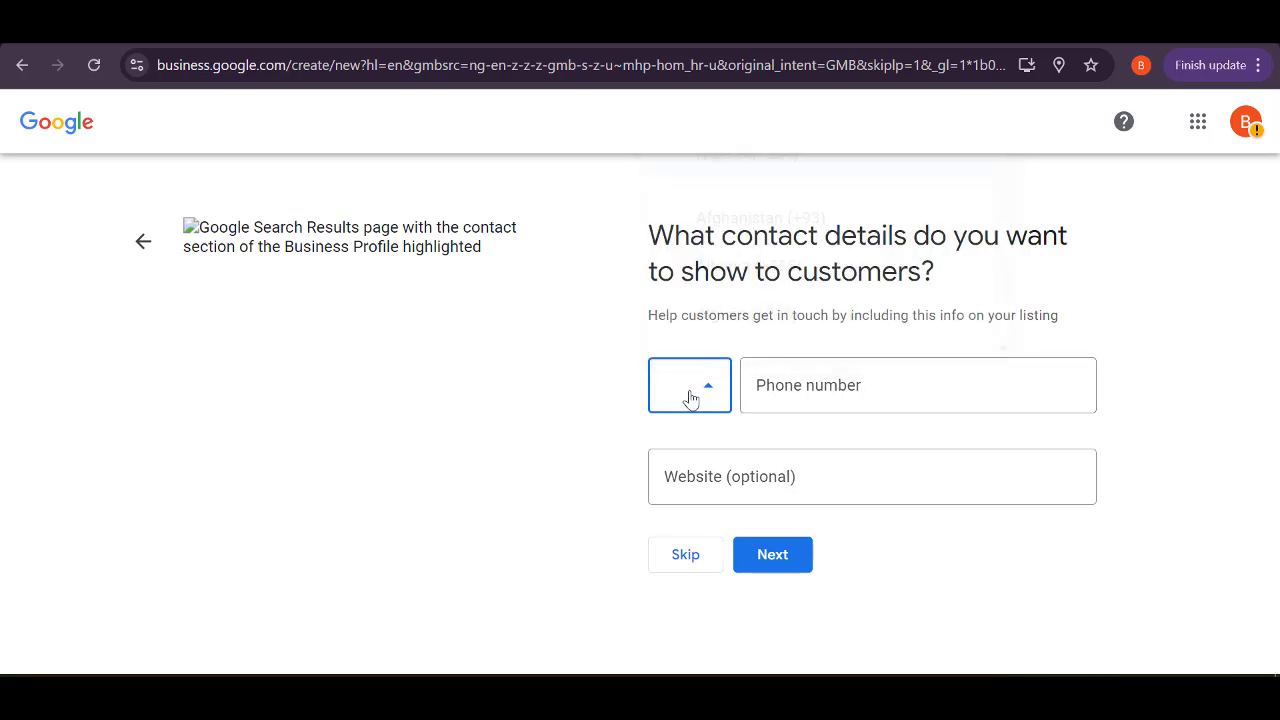
pyautogui.click(710, 393)
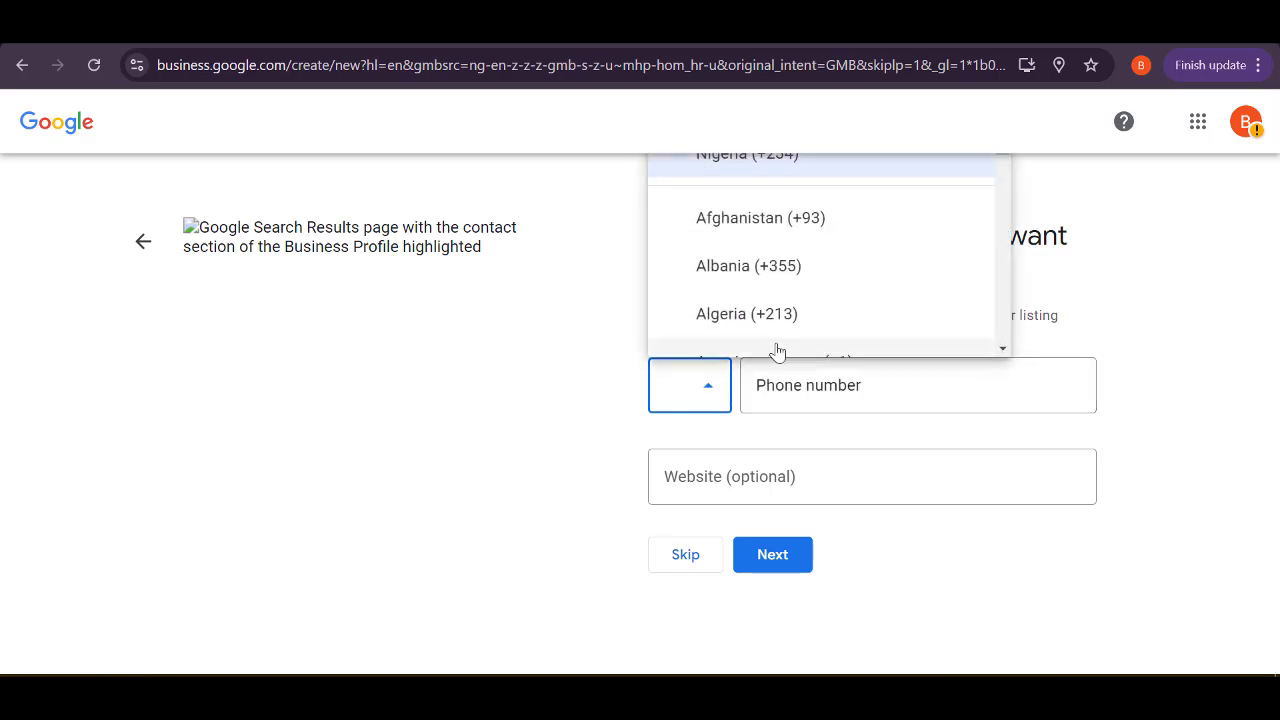
pyautogui.scroll(-15, 826, 316)
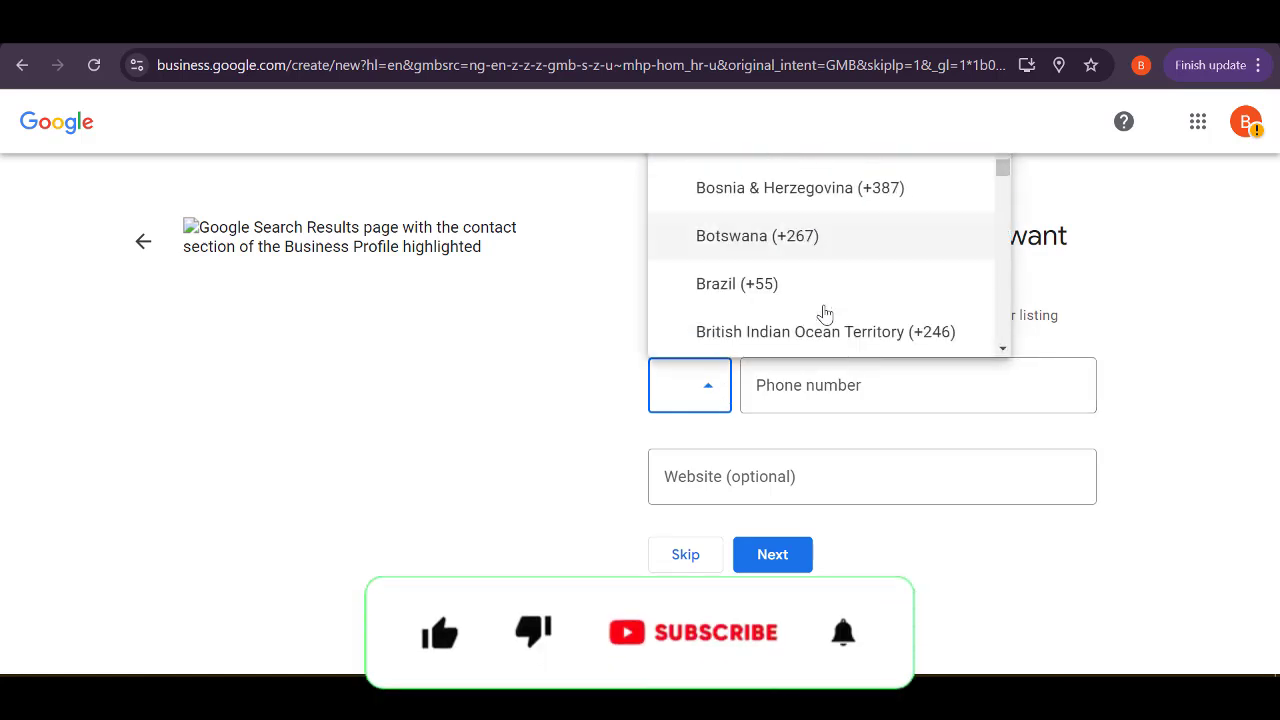
pyautogui.scroll(-20, 826, 316)
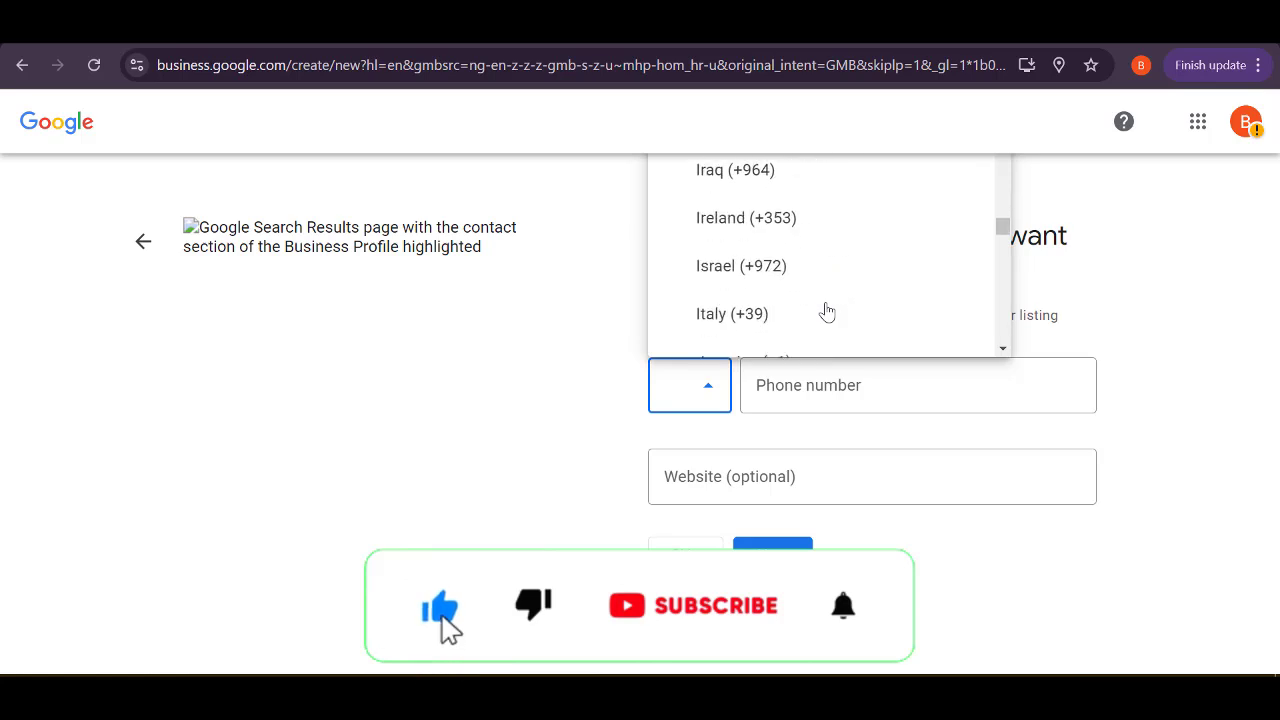
pyautogui.scroll(-15, 826, 314)
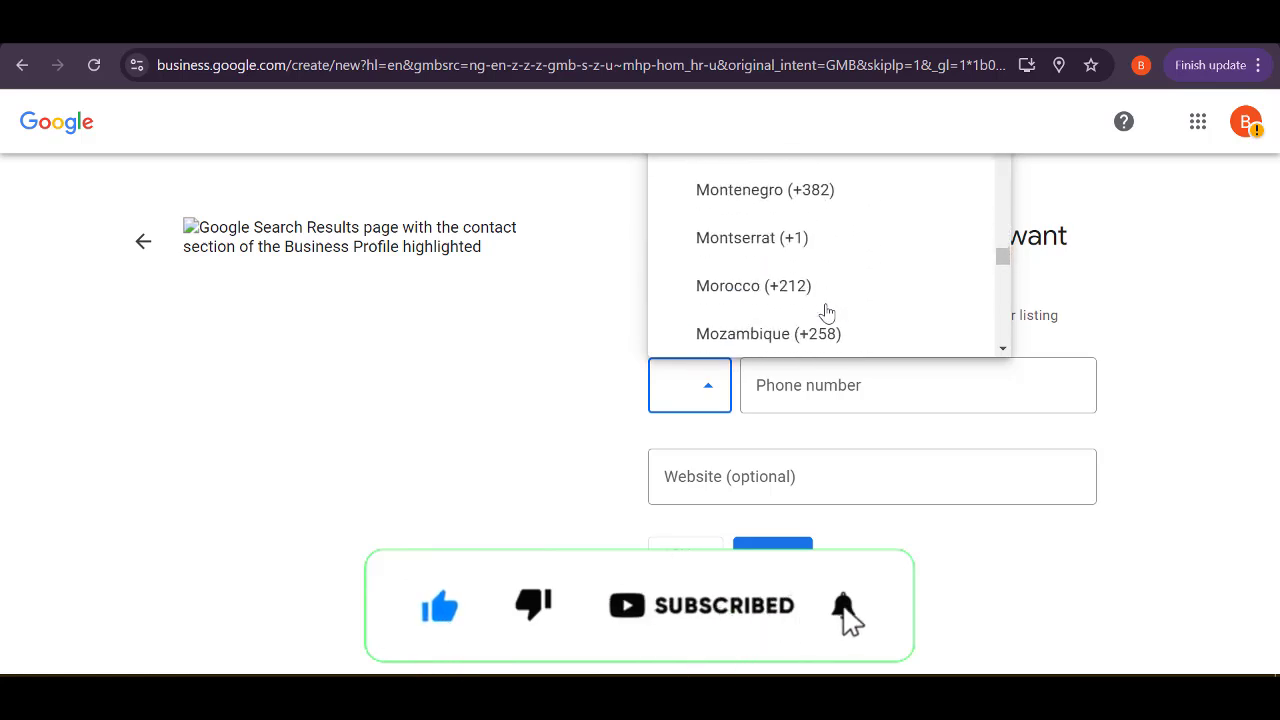
pyautogui.scroll(-8, 826, 314)
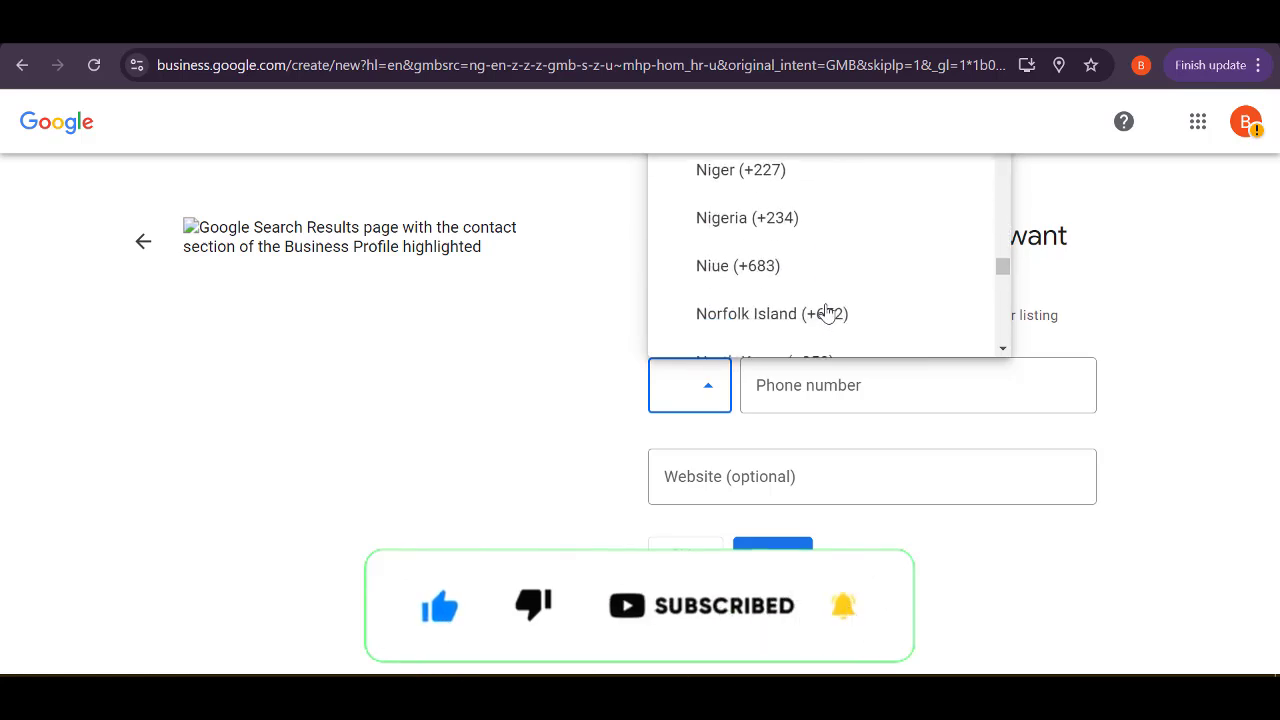
pyautogui.scroll(-3, 826, 312)
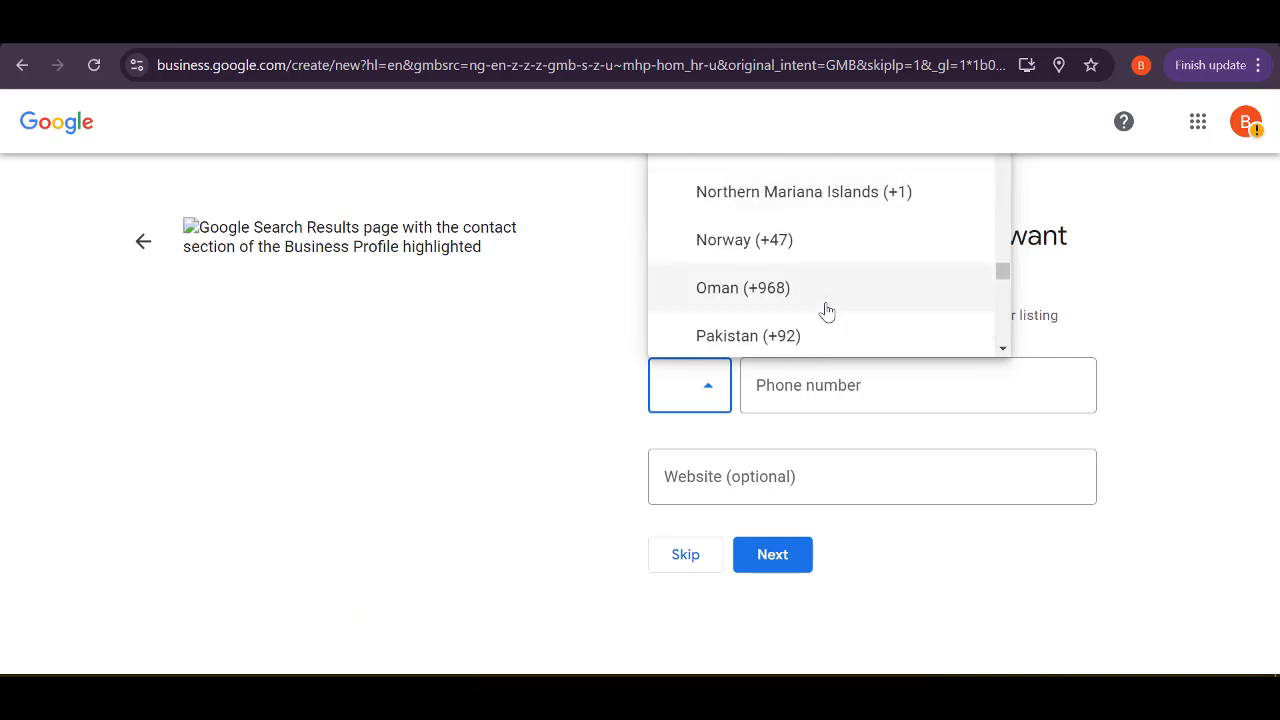
pyautogui.scroll(2, 826, 312)
pyautogui.scroll(3, 826, 312)
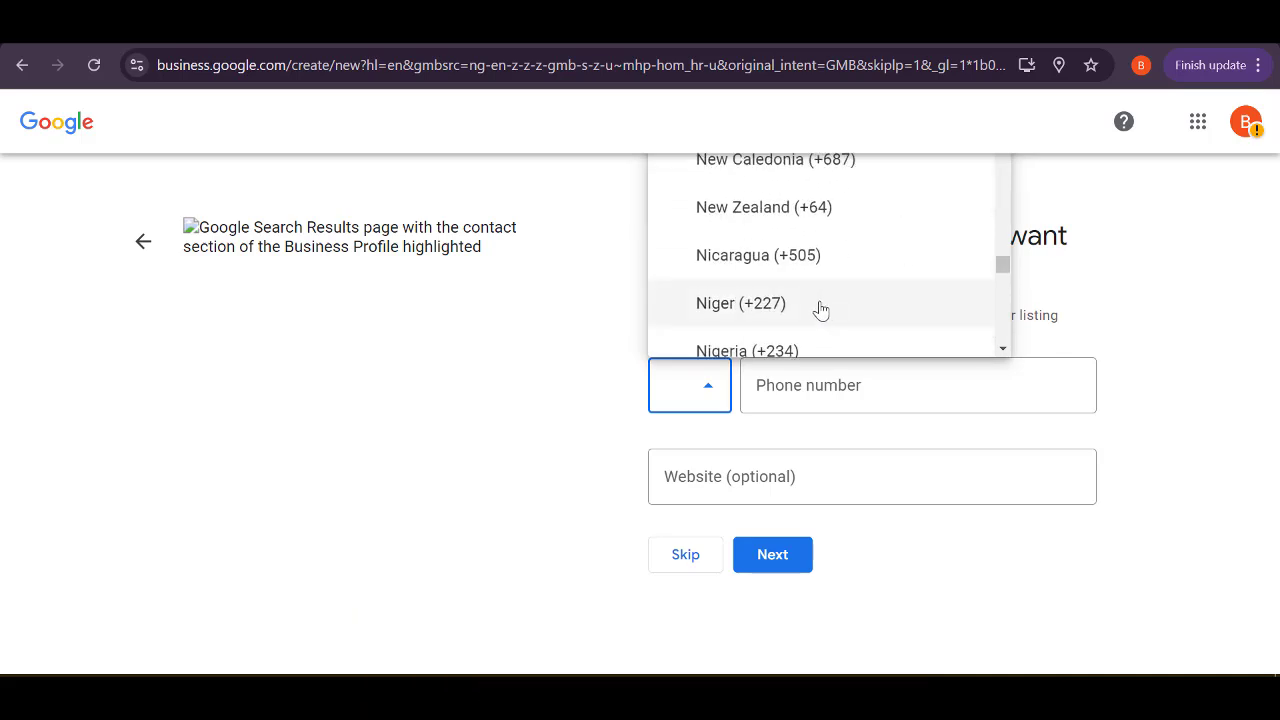
pyautogui.click(818, 383)
# Enter the business phone number, leave the optional website blank and submit the contact details
pyautogui.click(818, 383)
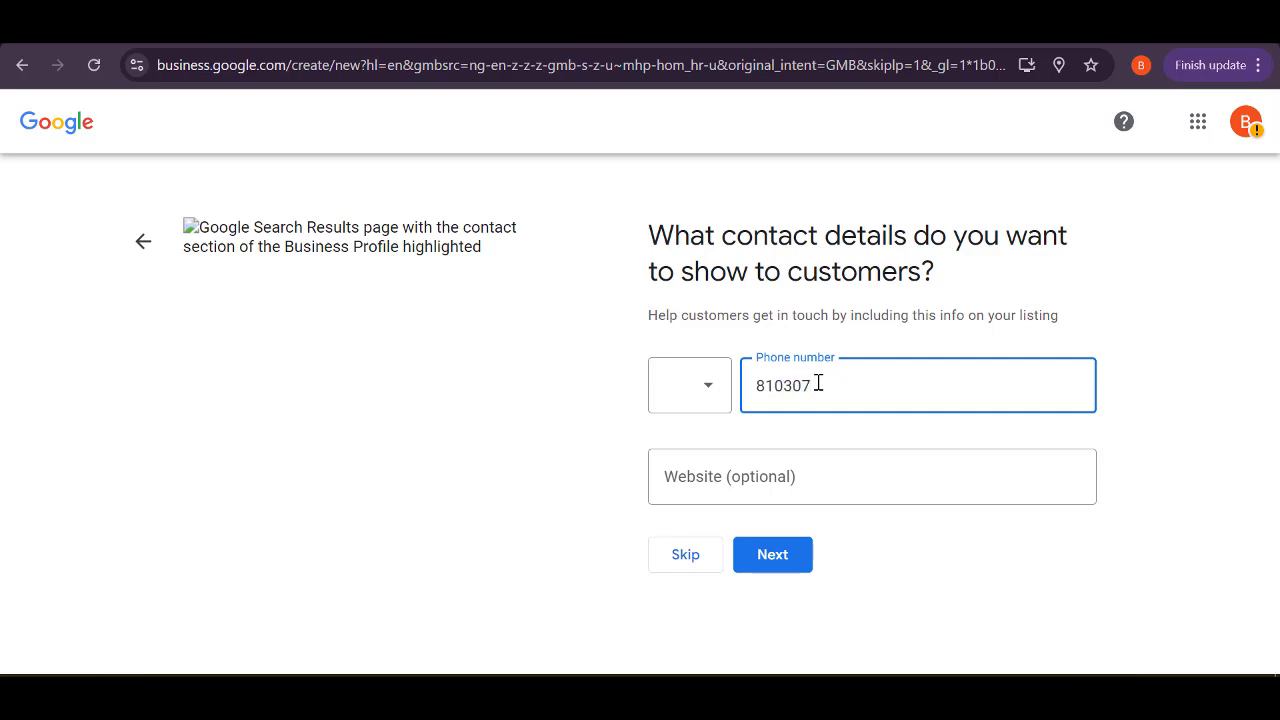
pyautogui.write('44')
pyautogui.write('78')
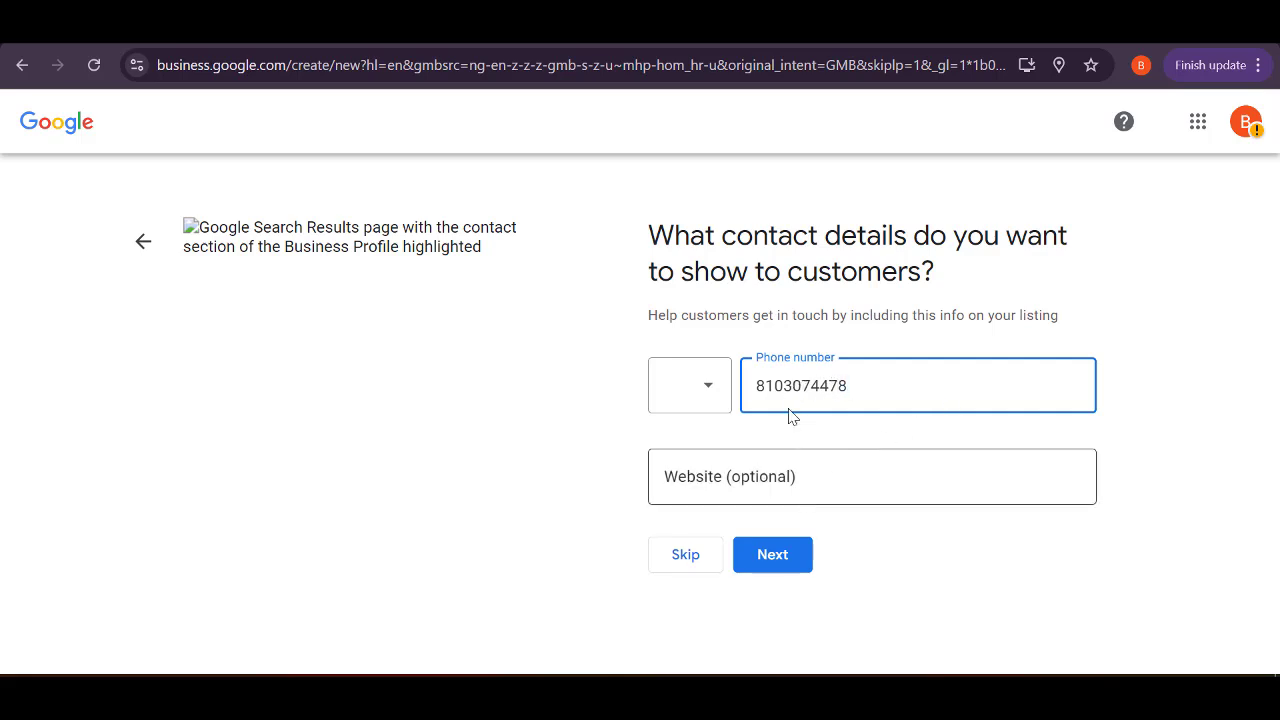
pyautogui.click(775, 553)
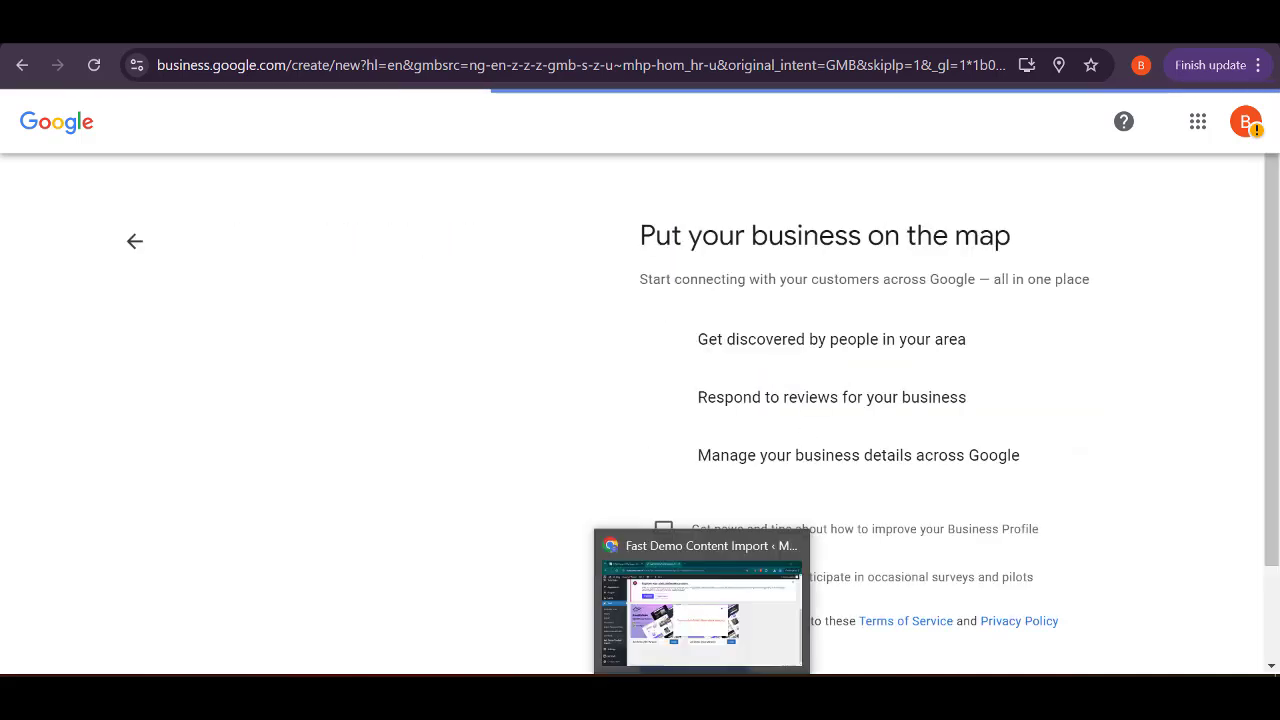
# Leave the news and survey invitations unticked and continue, agreeing to the Terms of Service and Privacy Policy
pyautogui.scroll(-1, 930, 480)
pyautogui.scroll(1, 743, 491)
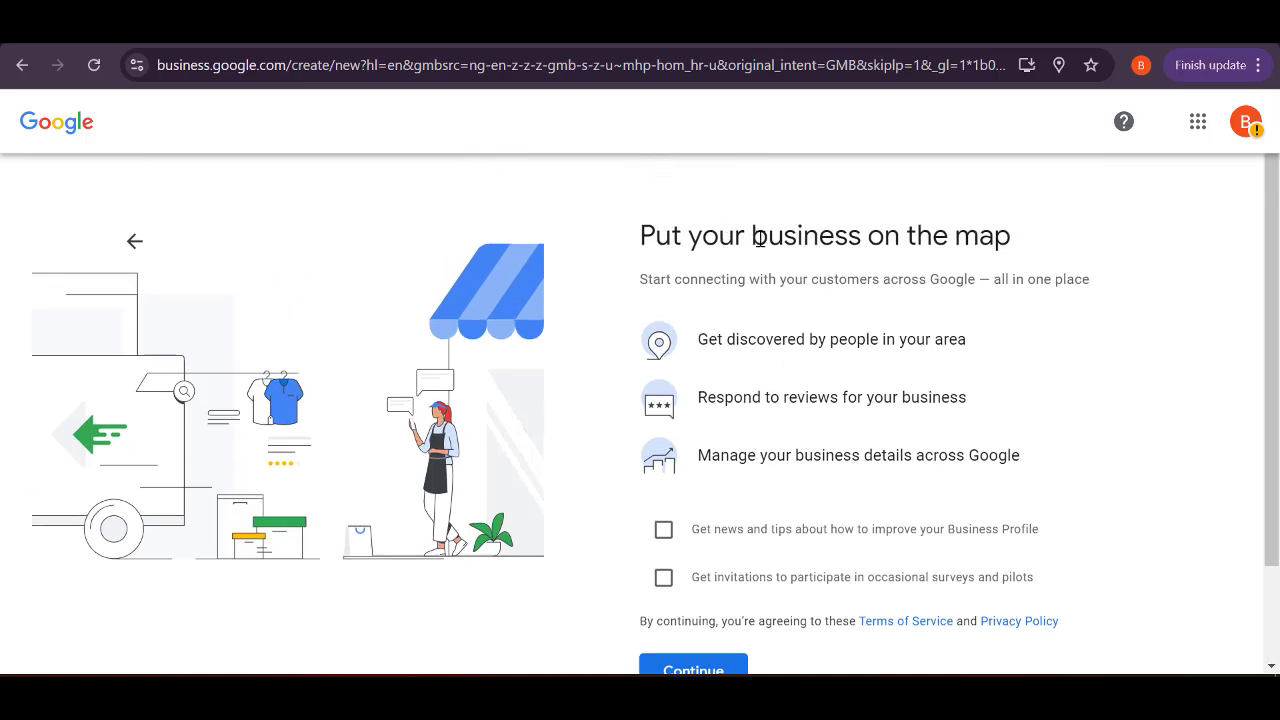
pyautogui.scroll(-1, 800, 430)
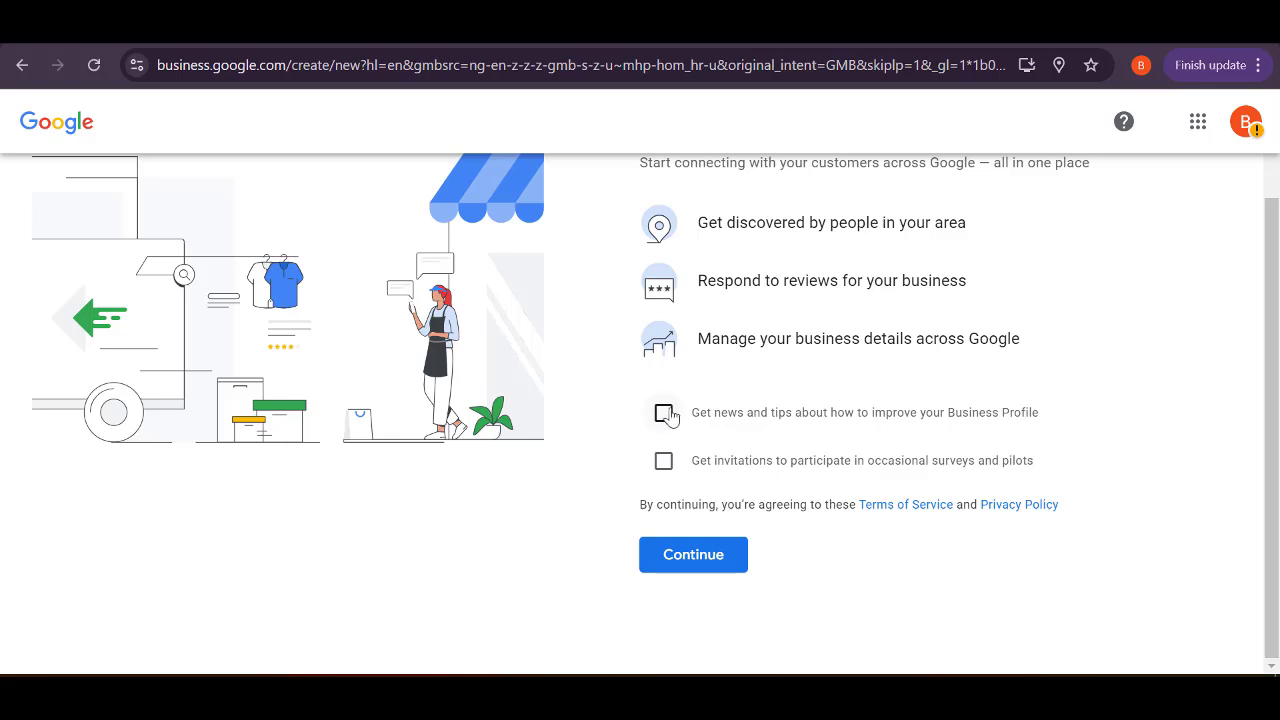
pyautogui.click(677, 561)
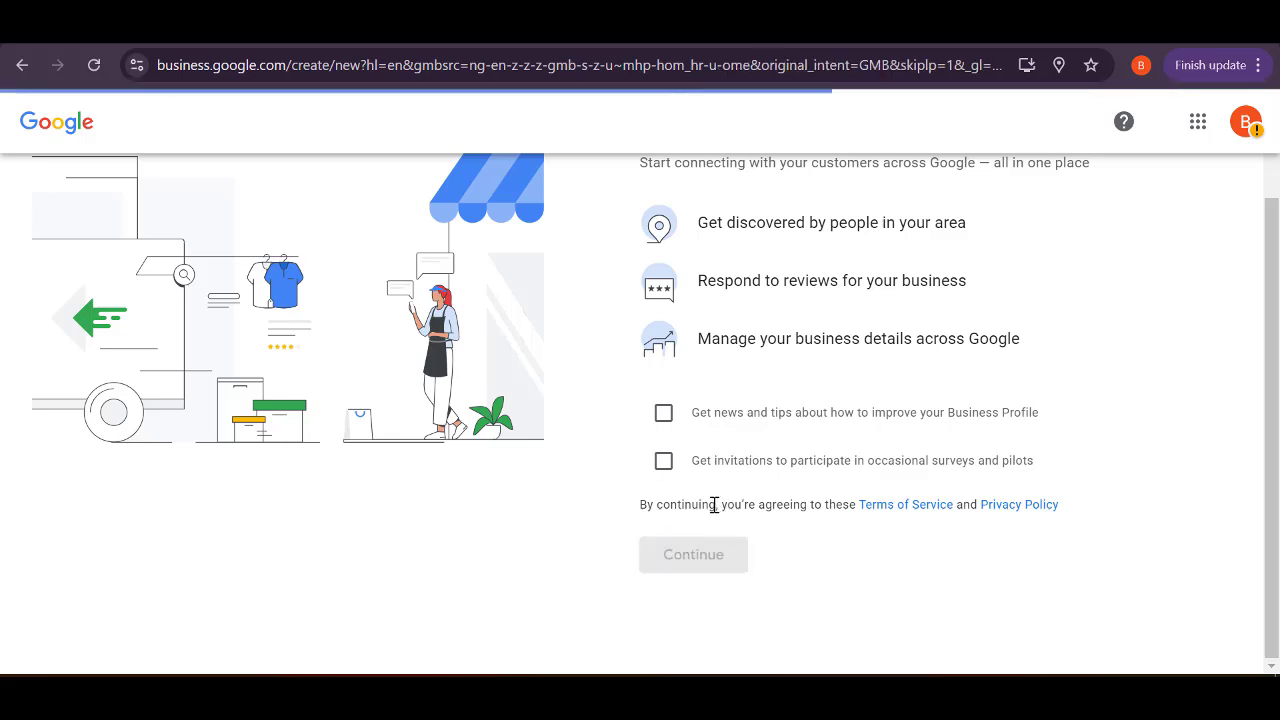
# Keep Business video as the verification method and continue to the video requirements
pyautogui.scroll(2, 735, 500)
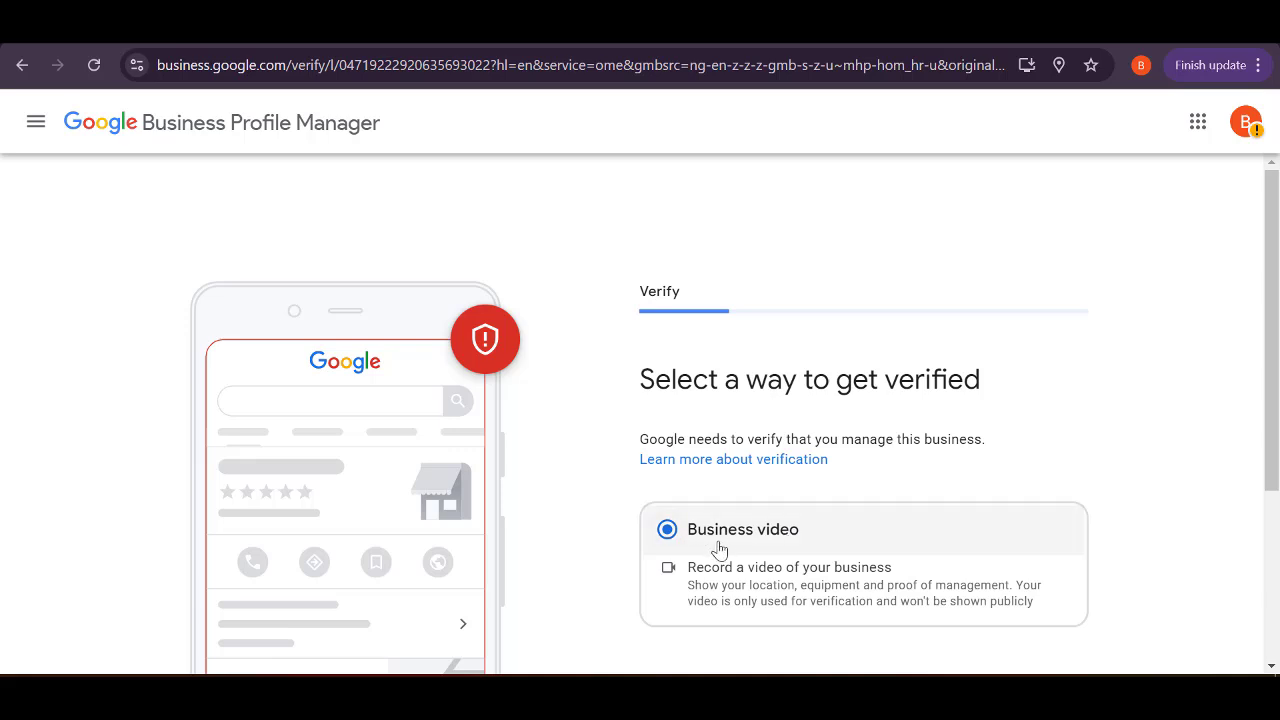
pyautogui.scroll(-1, 750, 532)
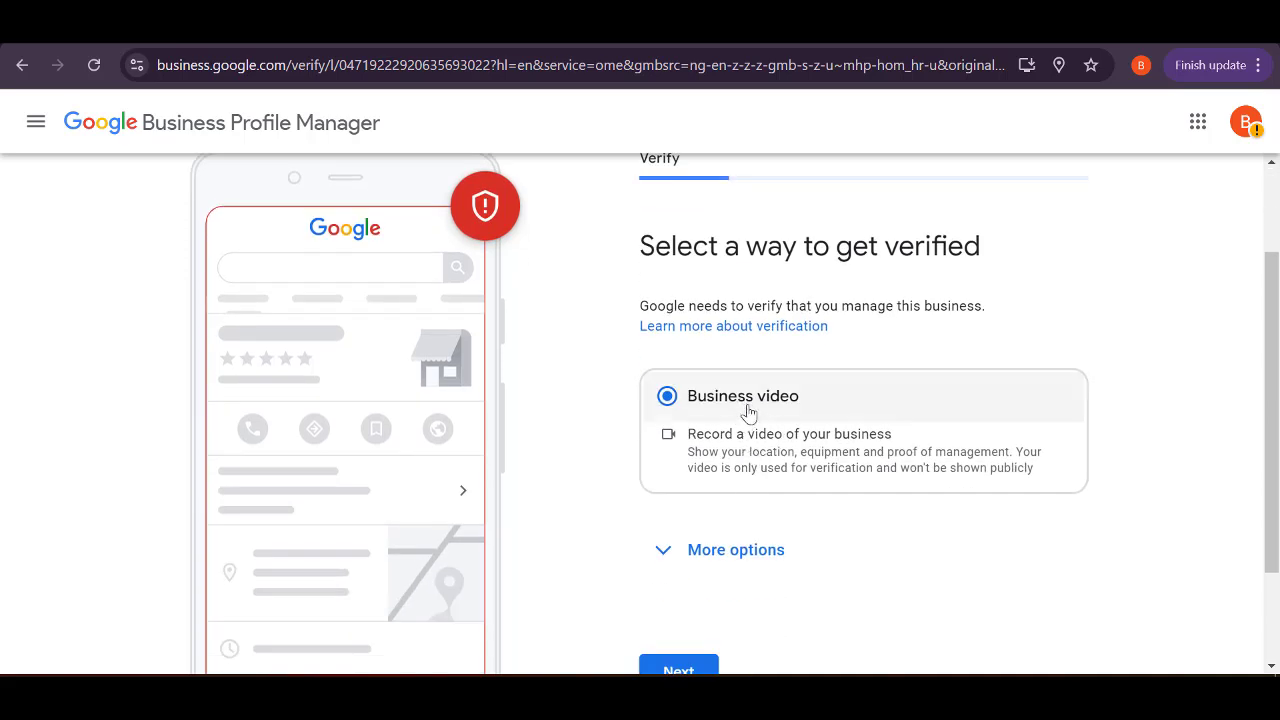
pyautogui.scroll(-1, 760, 430)
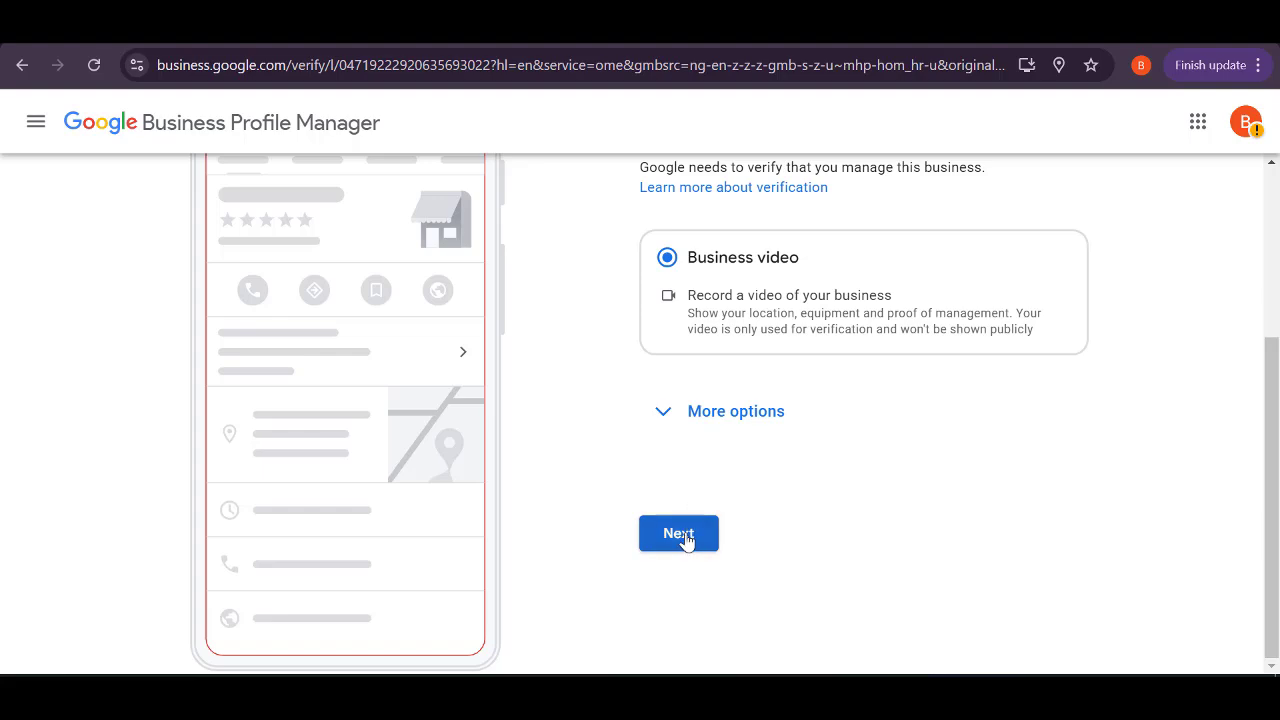
pyautogui.click(686, 540)
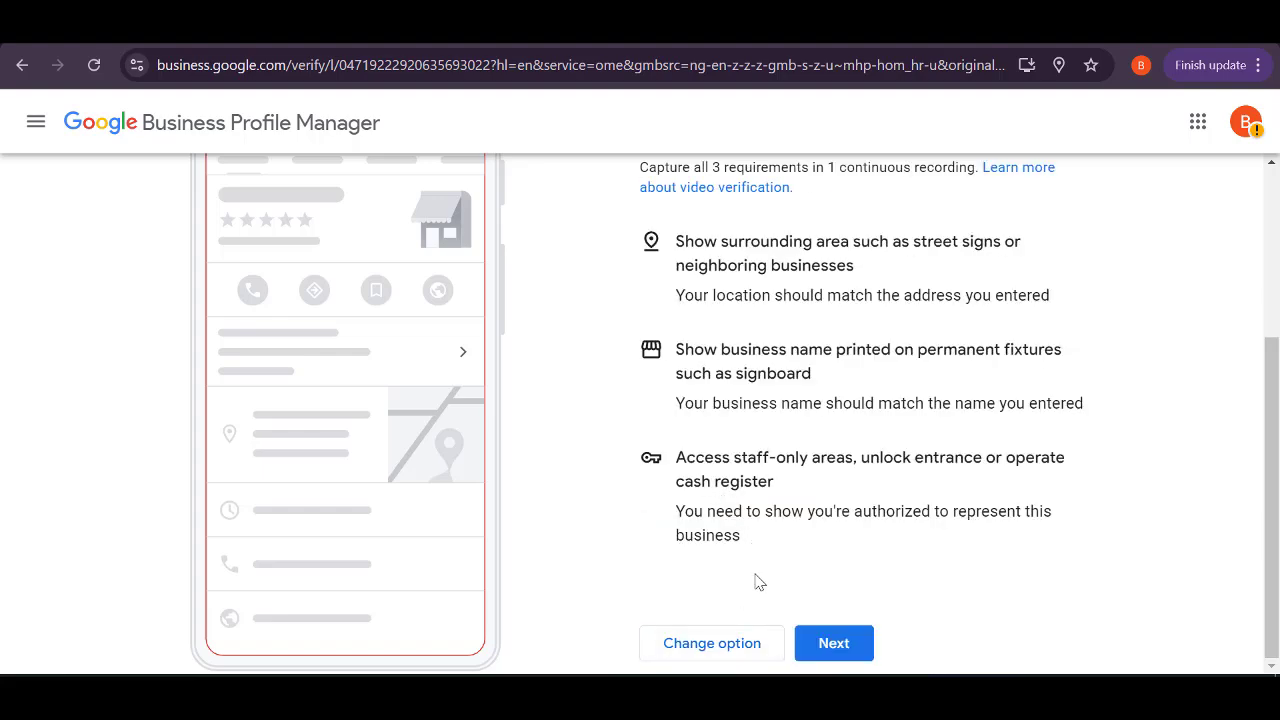
# Review the three video recording requirements and continue to the tips for getting started
pyautogui.scroll(2, 757, 560)
pyautogui.scroll(-2, 770, 540)
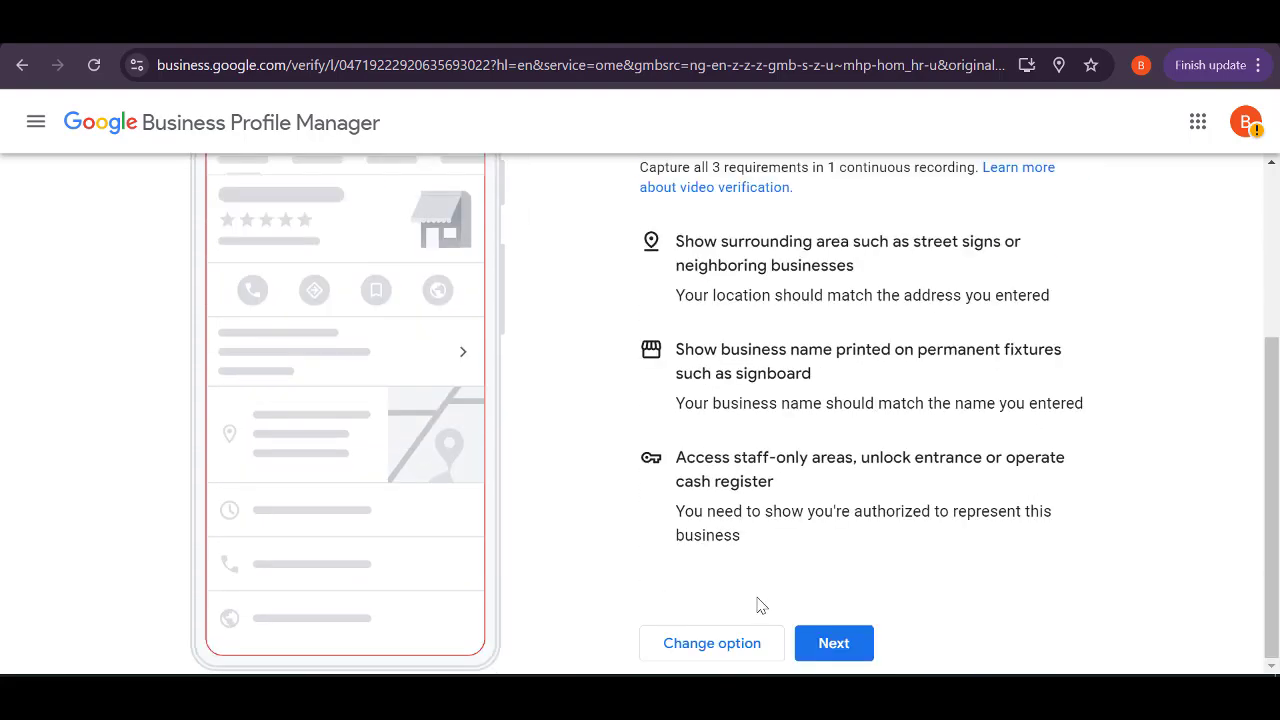
pyautogui.click(831, 644)
# Read the tips for recording the business video and proceed to start recording
pyautogui.scroll(3, 768, 457)
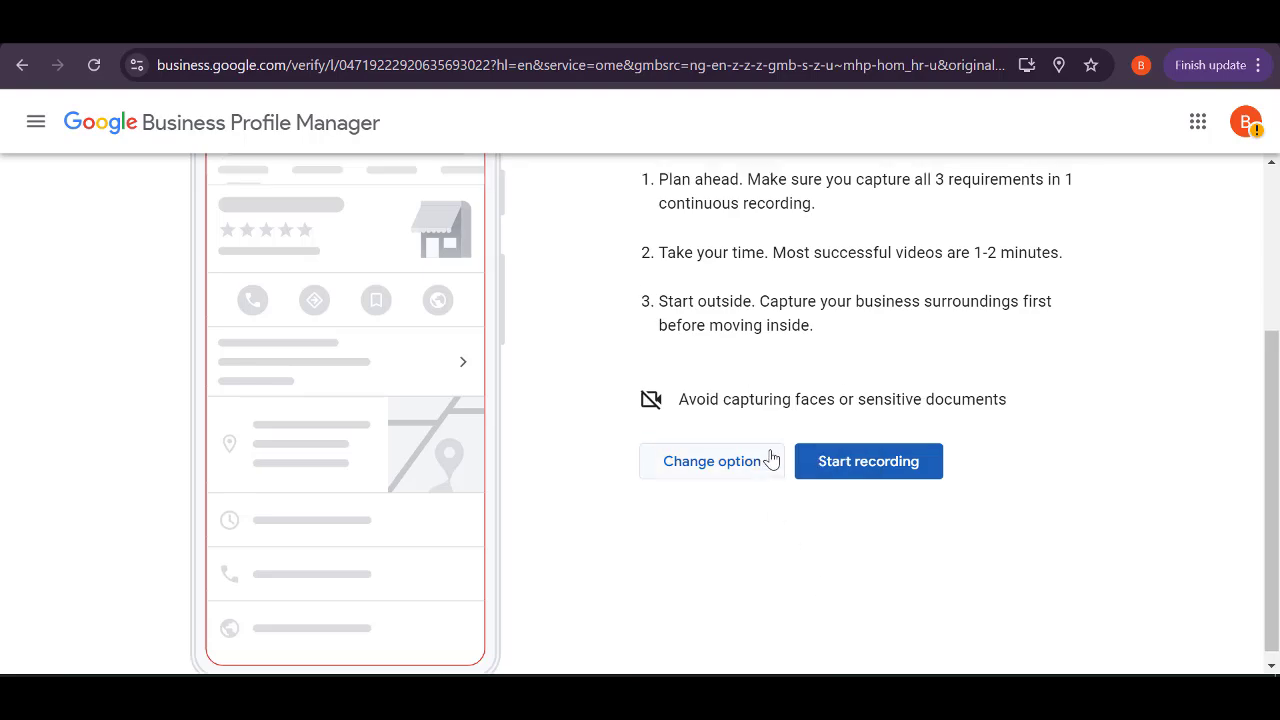
pyautogui.scroll(-3, 800, 517)
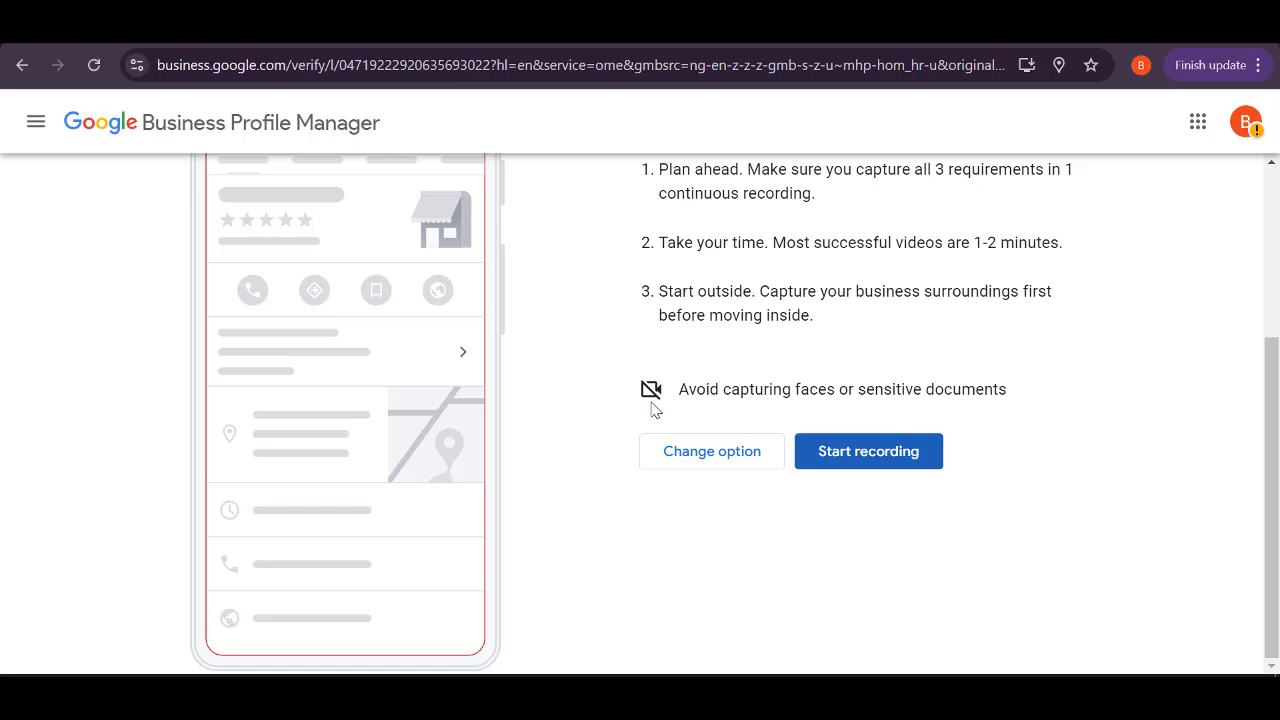
pyautogui.scroll(2, 670, 260)
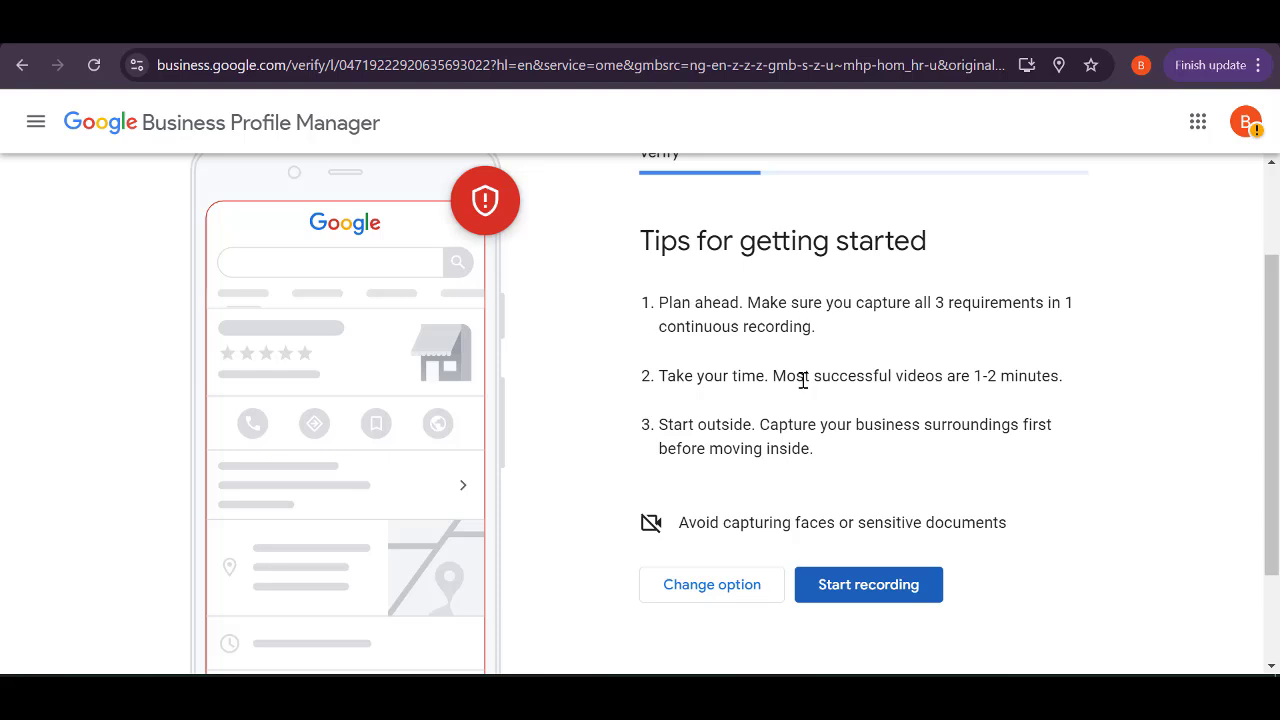
pyautogui.click(866, 597)
# Examine the QR code and the instructions for completing video verification on a mobile device
pyautogui.scroll(-2, 834, 517)
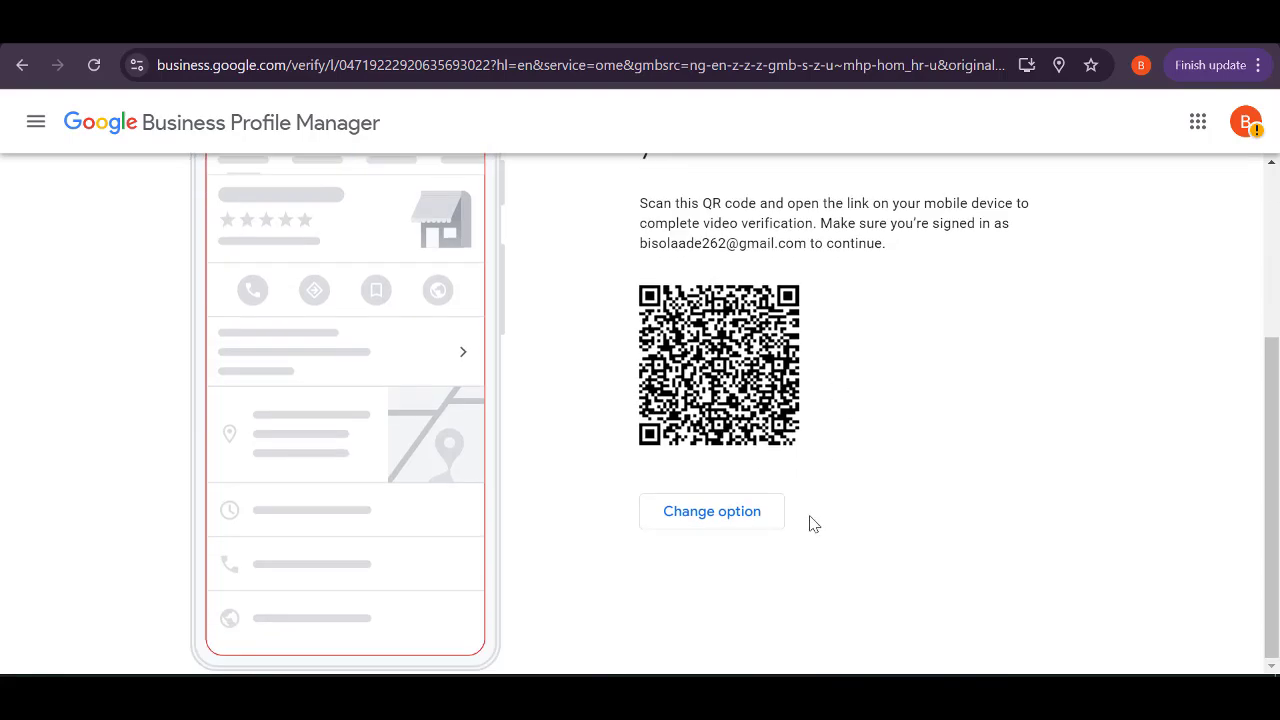
pyautogui.scroll(3, 766, 497)
pyautogui.scroll(-3, 789, 443)
pyautogui.scroll(3, 823, 390)
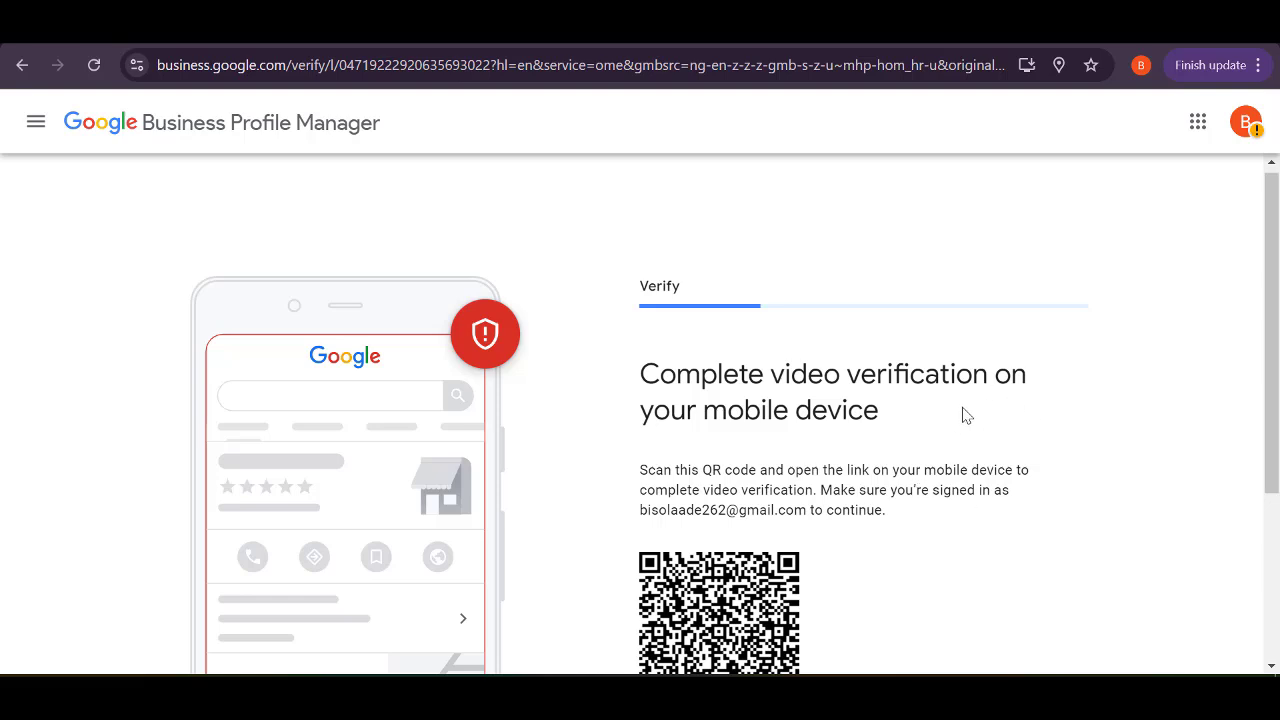
pyautogui.scroll(-3, 958, 413)
pyautogui.scroll(2, 962, 380)
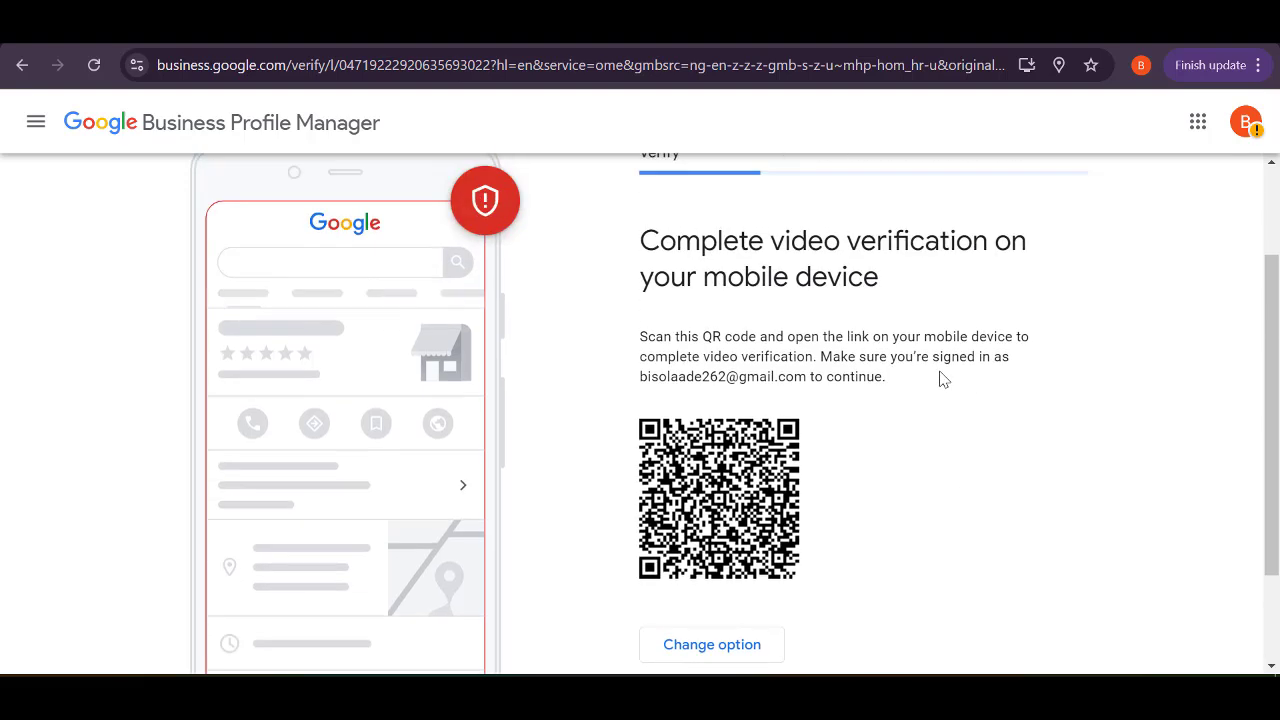
pyautogui.scroll(2, 935, 383)
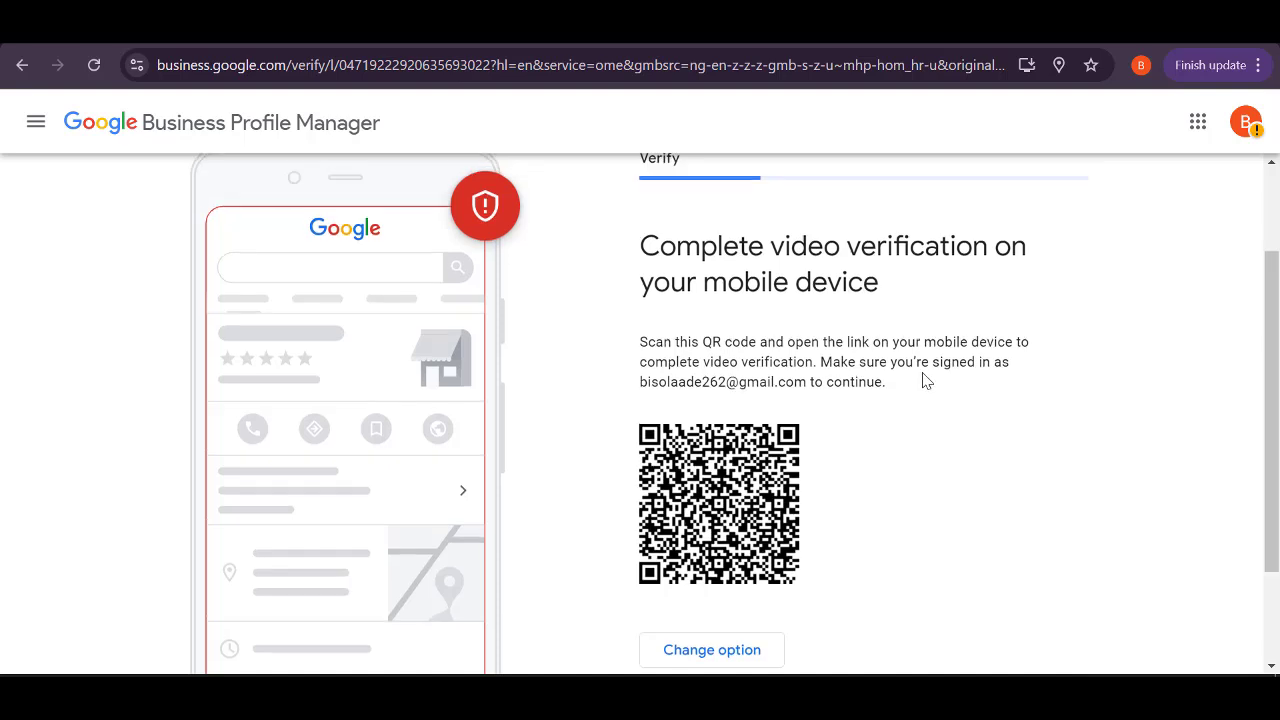